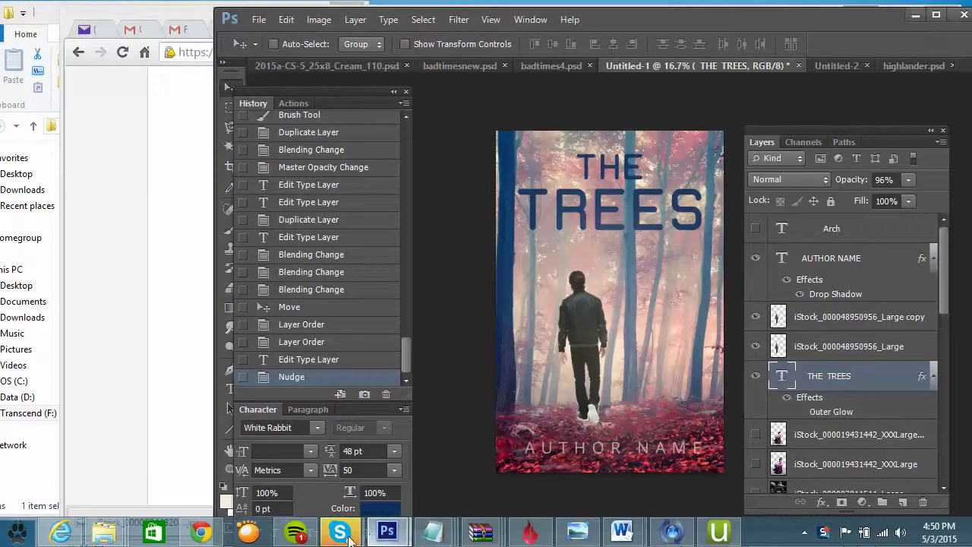
mouse_move(382, 534)
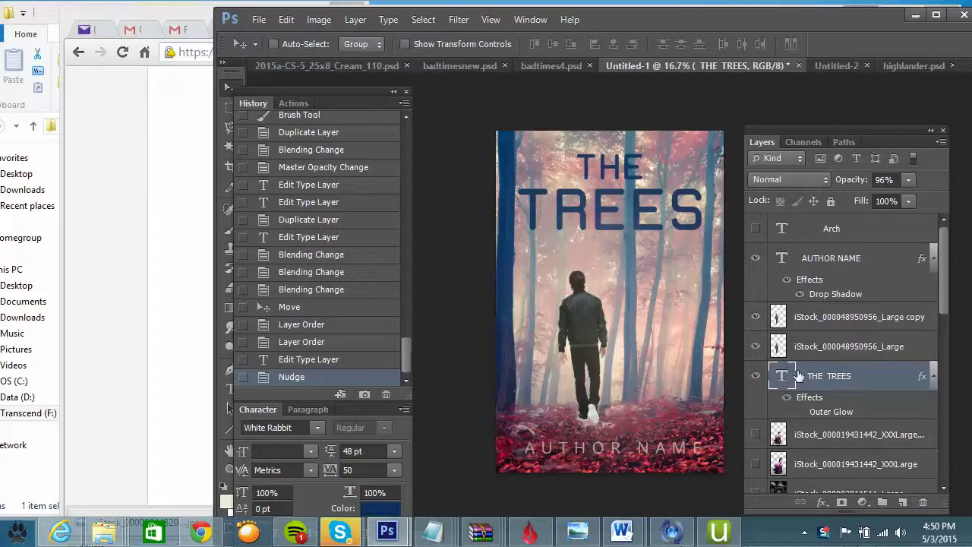
scroll(799, 375, "down", 10)
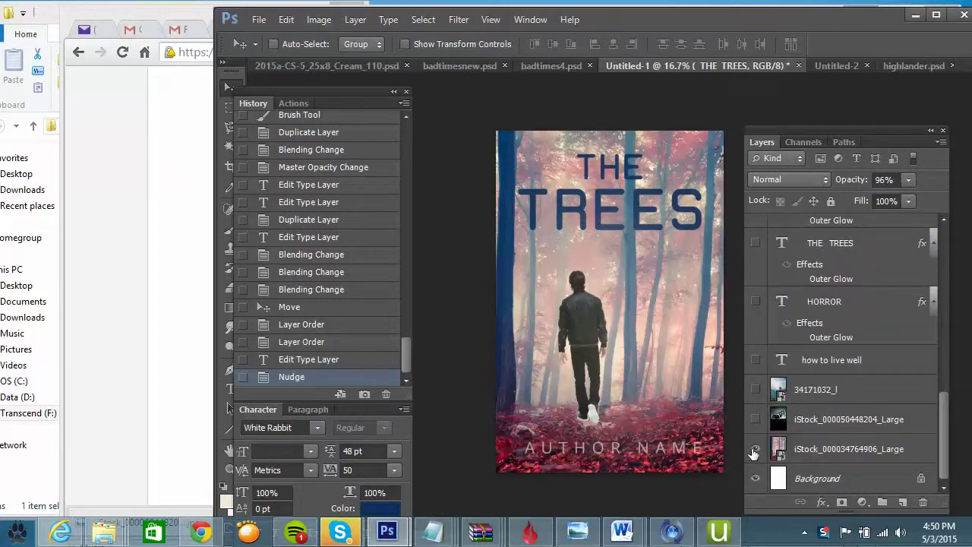
left_click(755, 389)
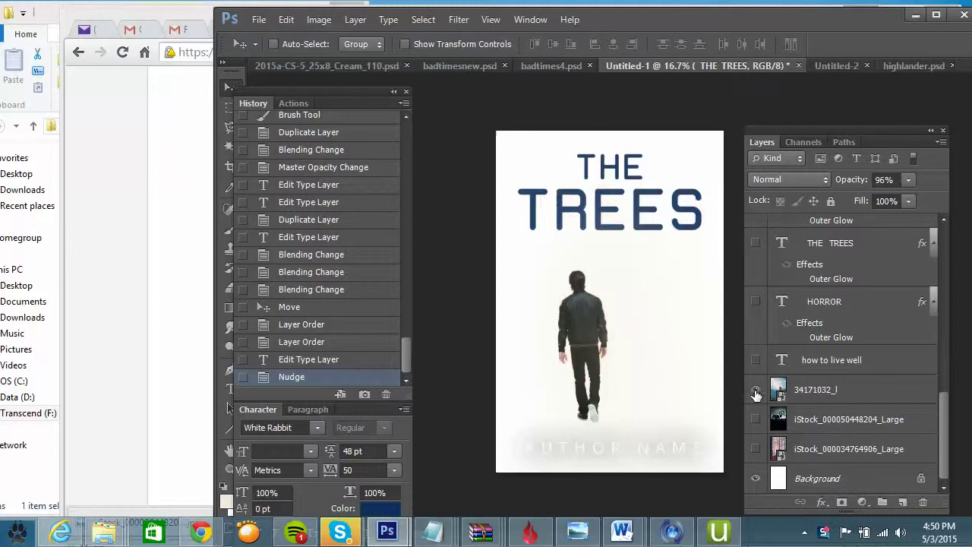
left_click(755, 390)
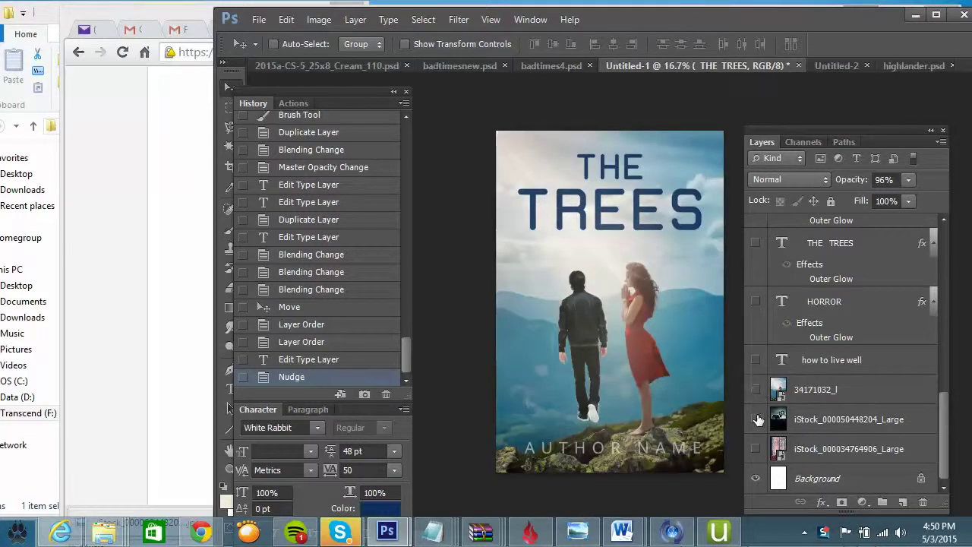
left_click(756, 420)
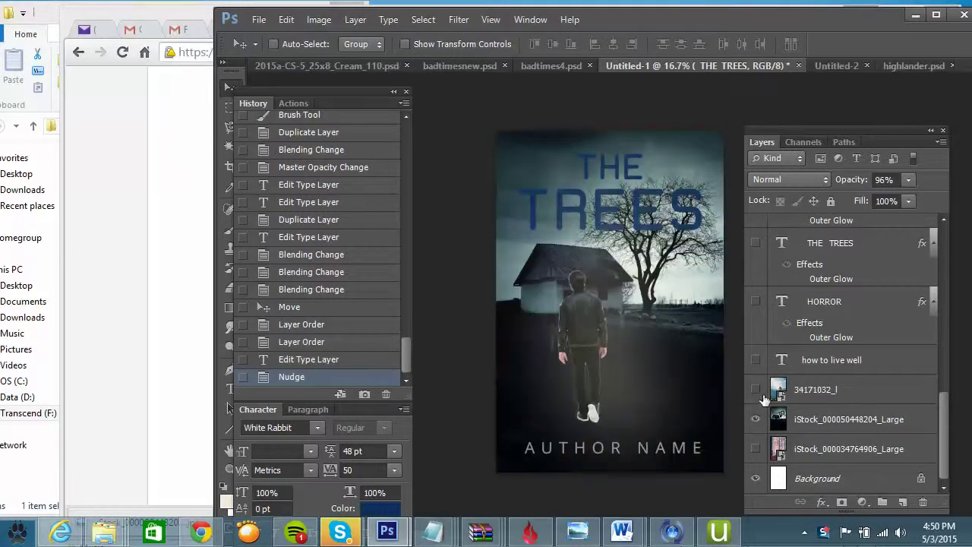
scroll(755, 365, "up", 6)
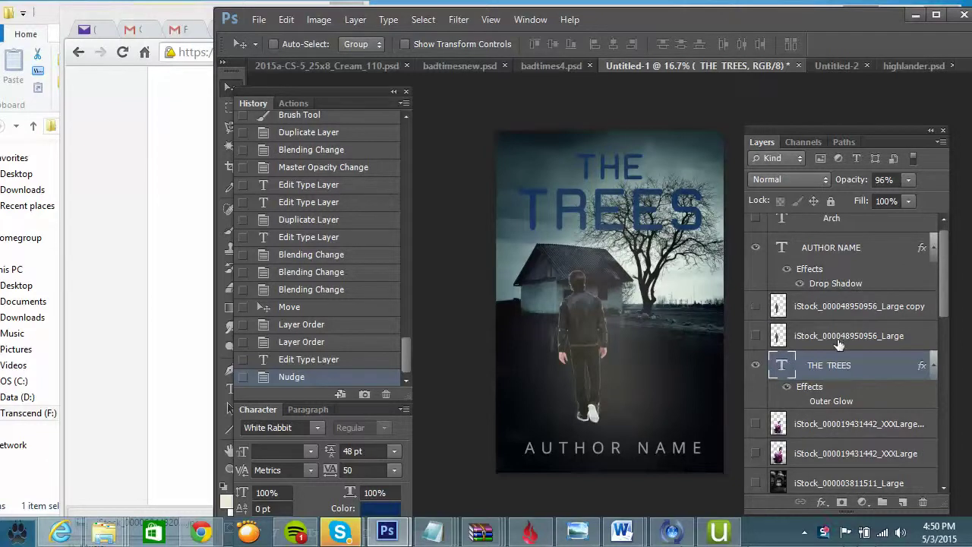
scroll(835, 365, "down", 6)
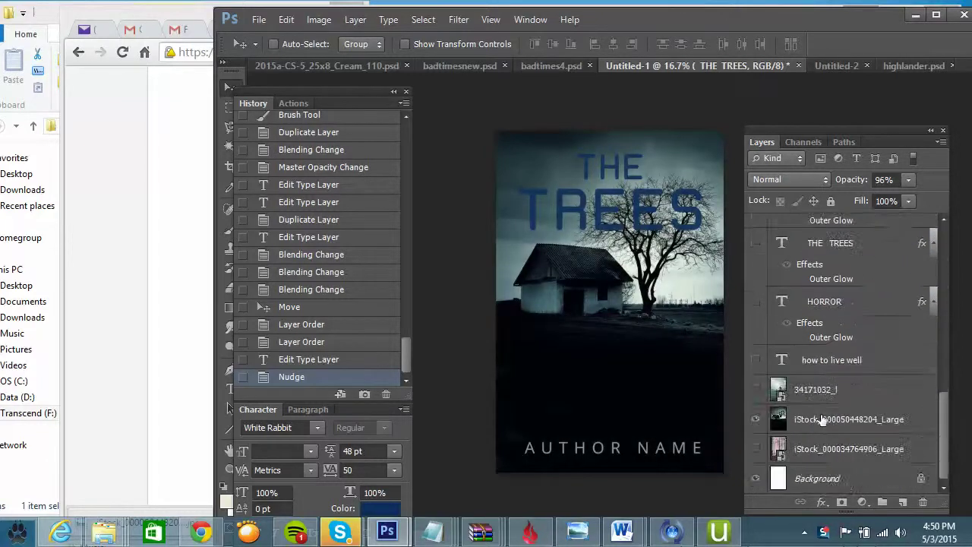
left_click(822, 420)
right_click(821, 420)
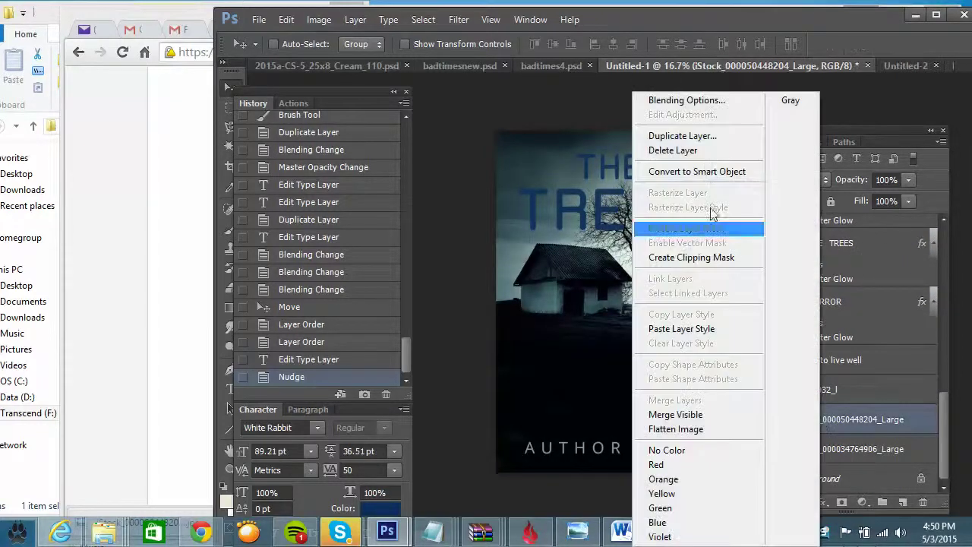
left_click(703, 137)
left_click(620, 157)
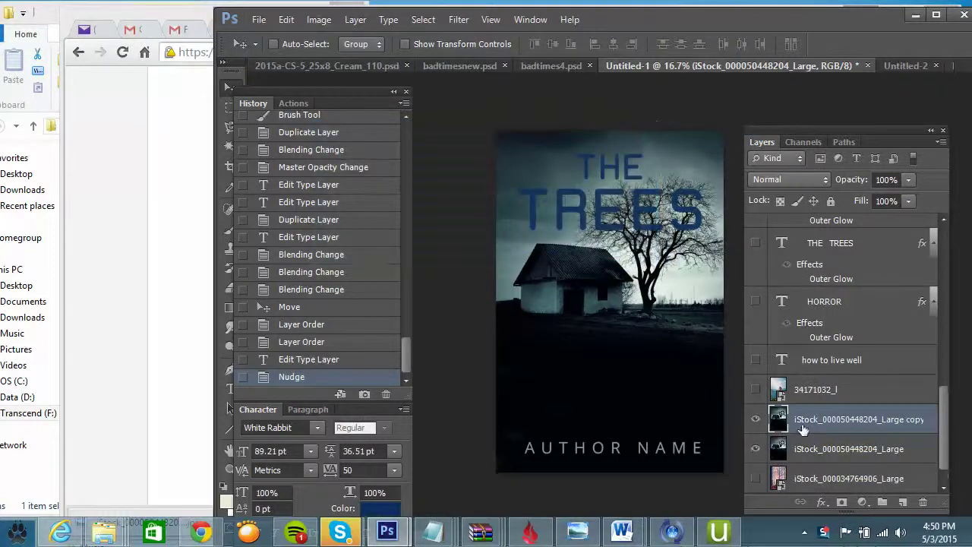
Free-transform the copy larger and lower so its tree reaches behind the title
left_click(286, 19)
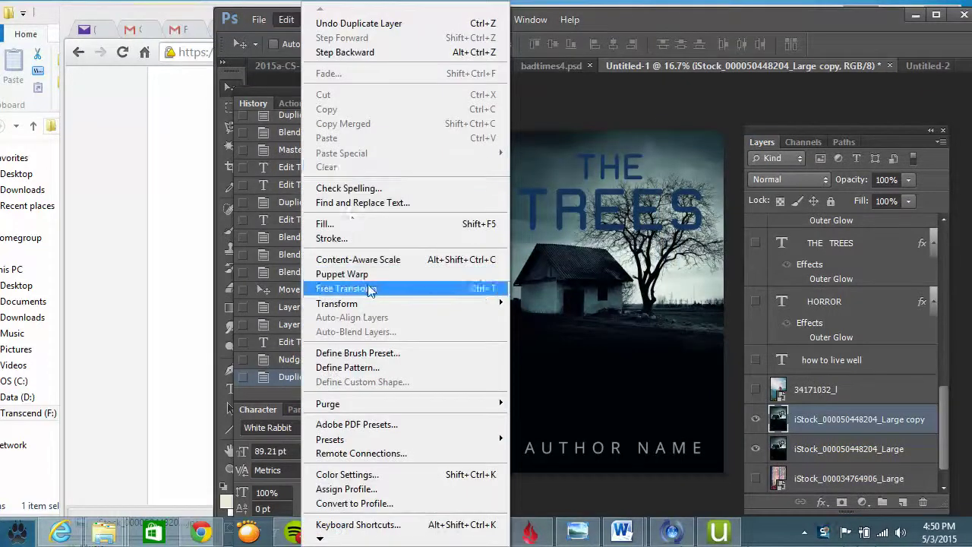
left_click(370, 289)
left_click_drag(477, 126, 630, 278)
left_click_drag(653, 314, 500, 325)
left_click_drag(673, 289, 790, 218)
left_click_drag(625, 281, 620, 351)
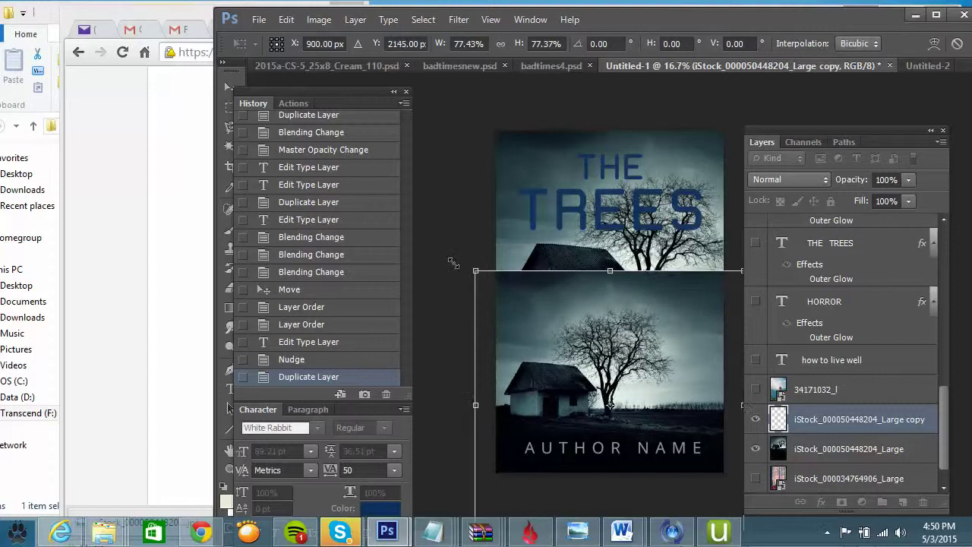
left_click_drag(475, 273, 445, 238)
left_click_drag(545, 327, 577, 331)
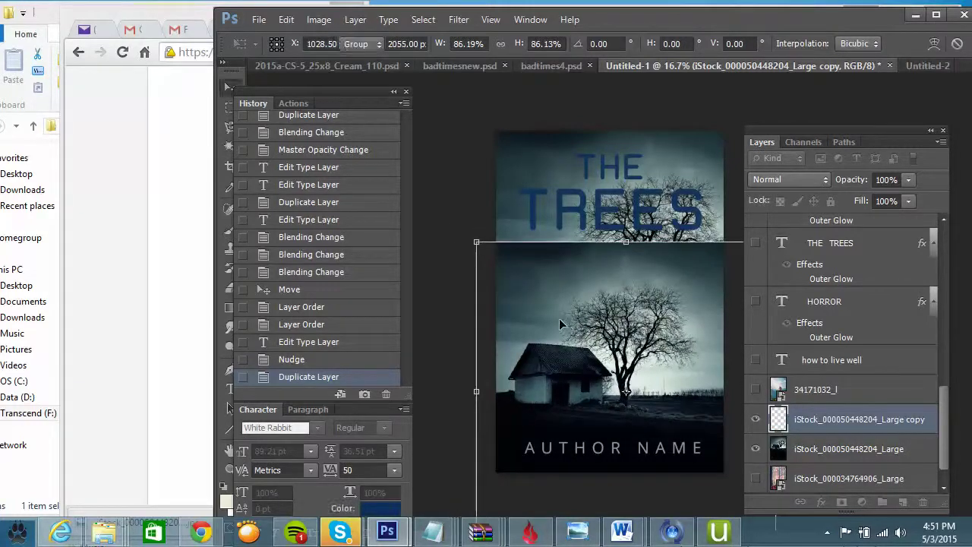
key("Return")
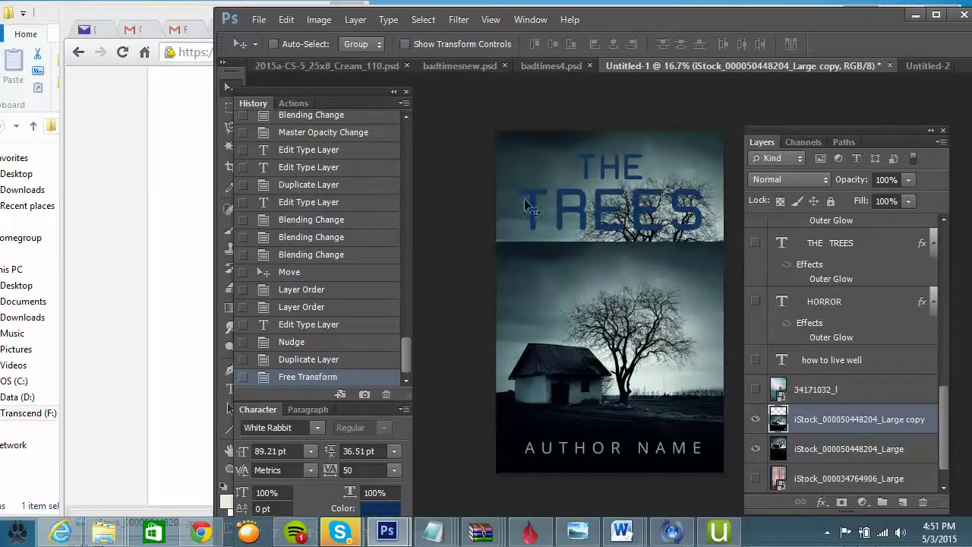
left_click(99, 16)
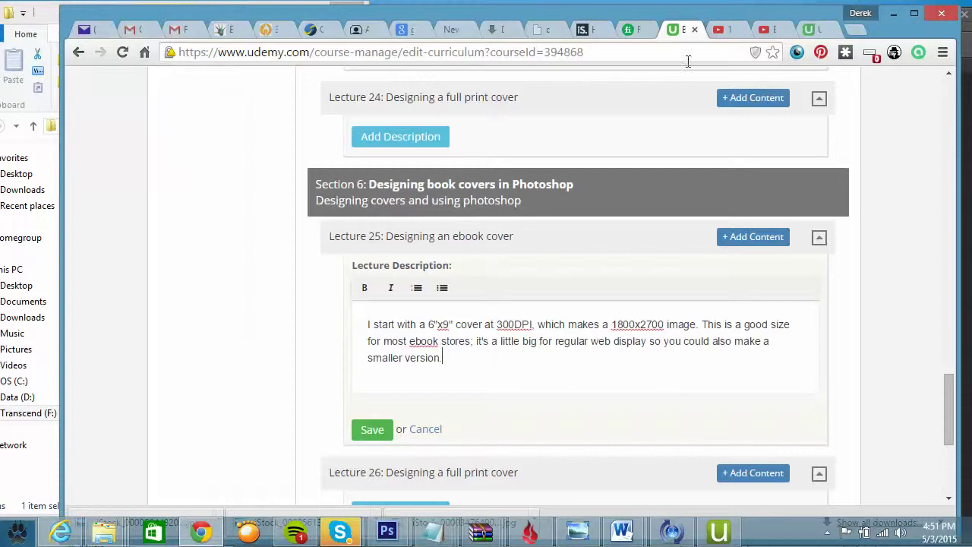
left_click(894, 15)
left_click(158, 202)
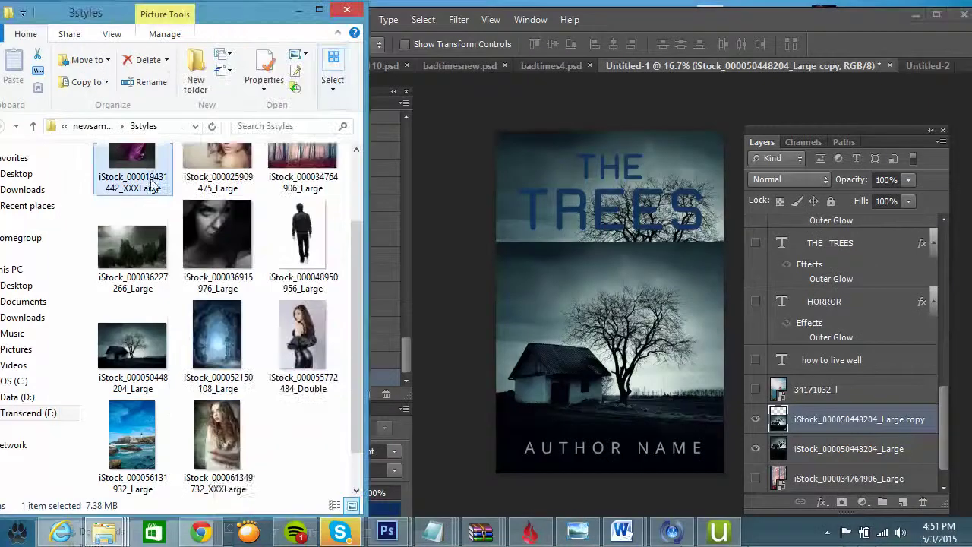
scroll(159, 205, "up", 1)
scroll(224, 304, "down", 1)
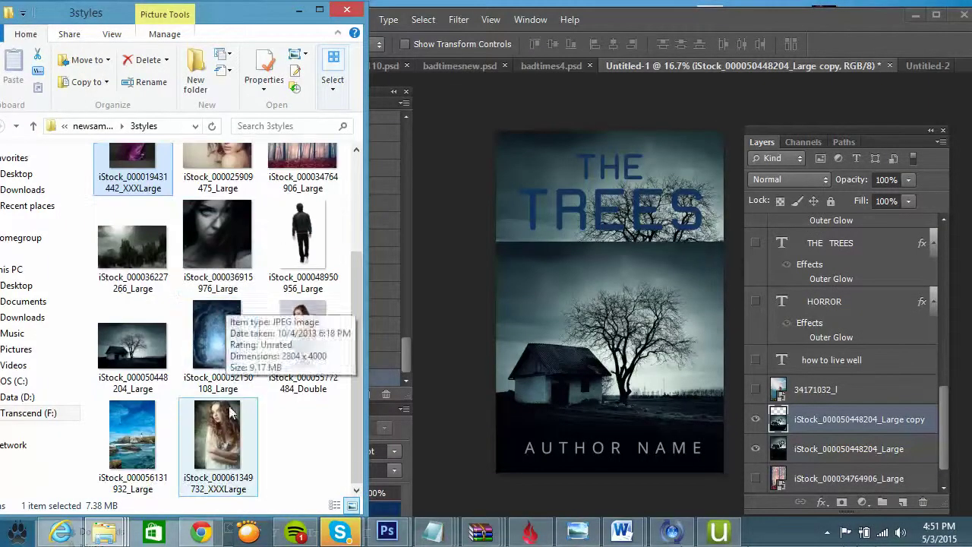
left_click_drag(218, 444, 586, 283)
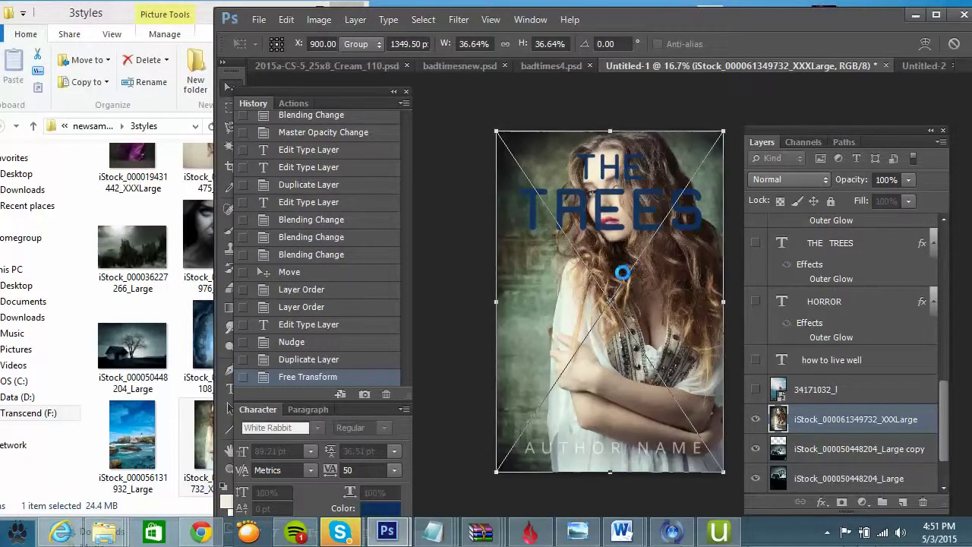
key("Return")
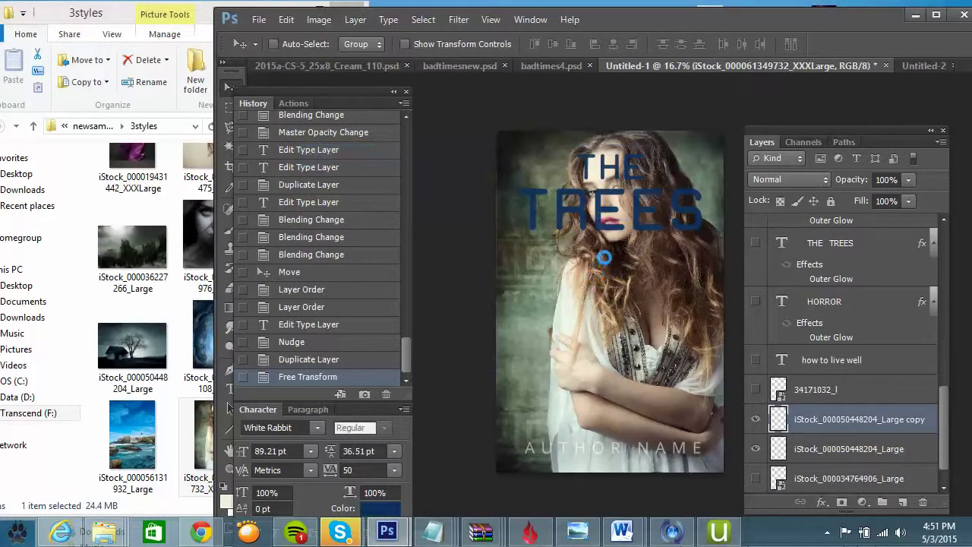
Rasterize the portrait for erasing and set the Eraser to 0% hardness, 2216 px
left_click(228, 288)
left_click(553, 406)
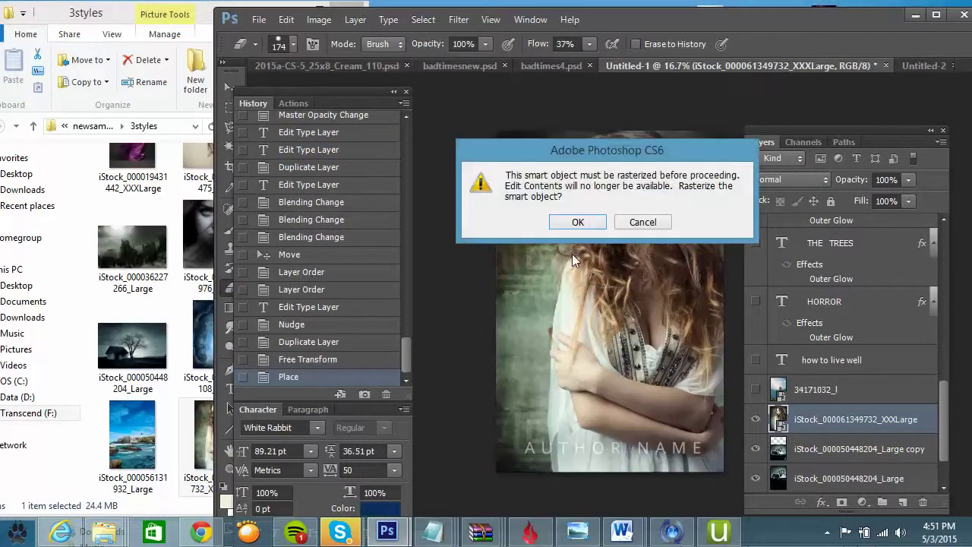
left_click(580, 229)
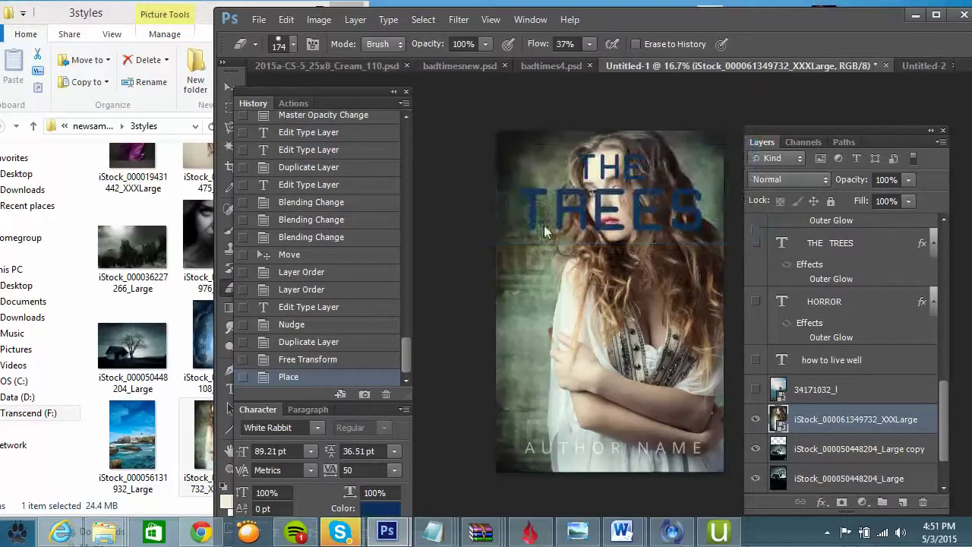
left_click(293, 44)
left_click_drag(347, 131, 216, 137)
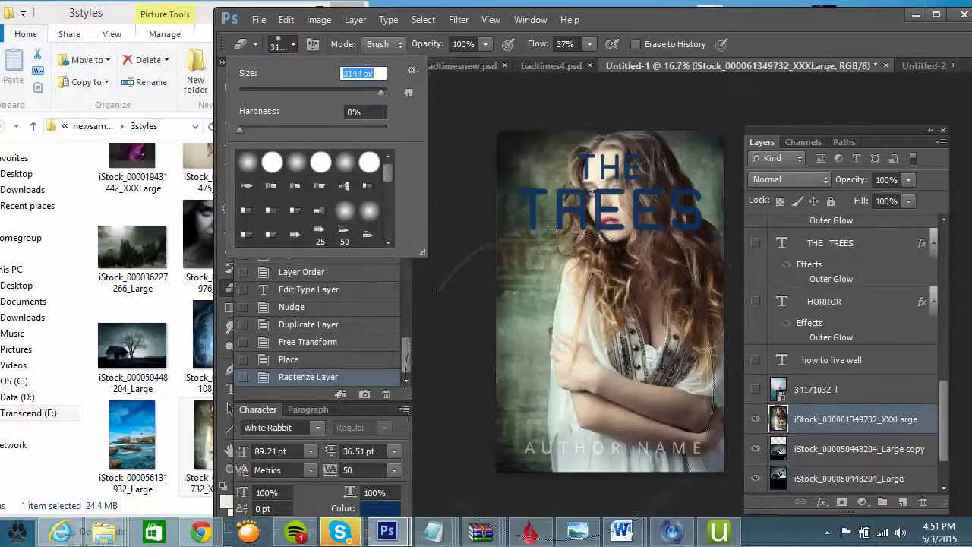
left_click_drag(379, 91, 378, 93)
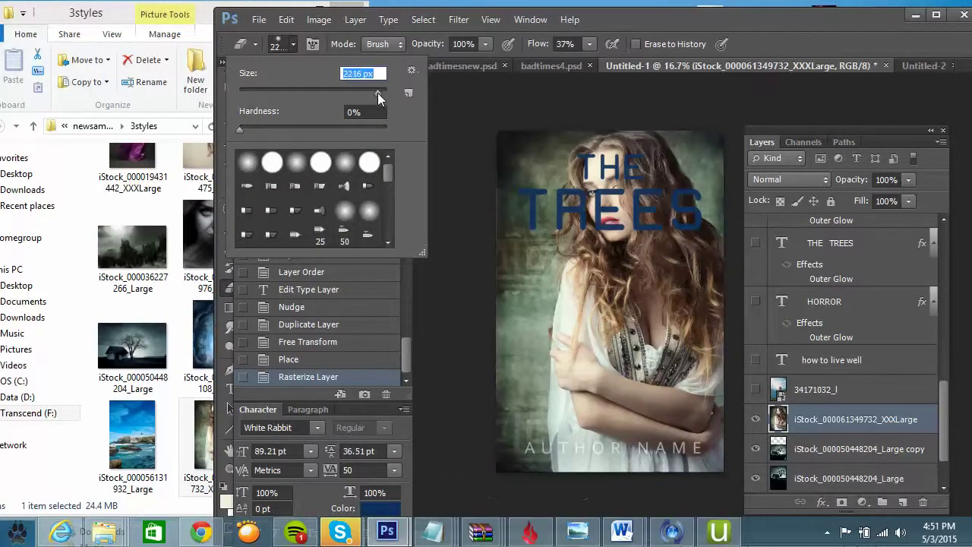
left_click(597, 393)
Softly erase the portrait's lower part to reveal the house and tree
mouse_move(562, 456)
left_mouse_down()
mouse_move(531, 501)
mouse_move(778, 524)
left_mouse_up()
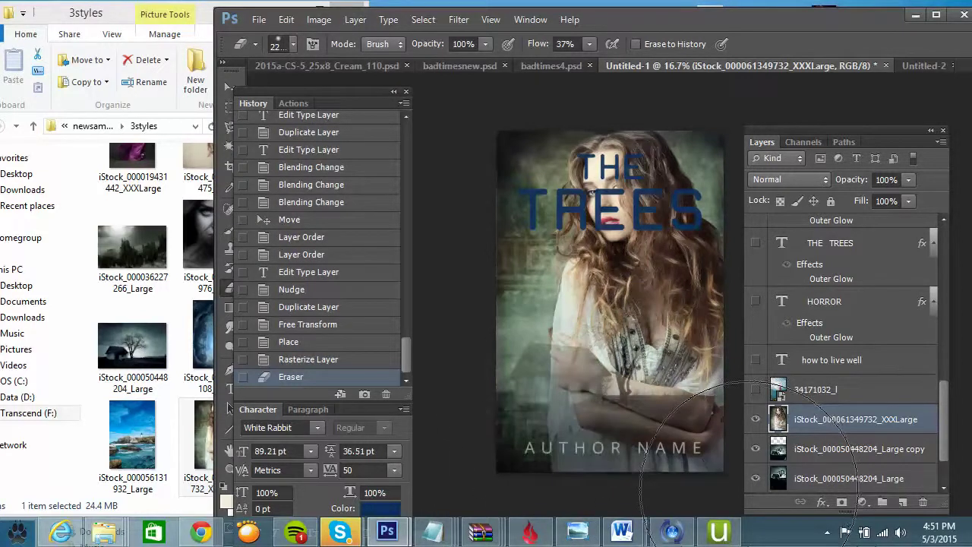
mouse_move(748, 486)
left_mouse_down()
mouse_move(660, 448)
mouse_move(539, 426)
mouse_move(547, 422)
mouse_move(497, 437)
left_mouse_up()
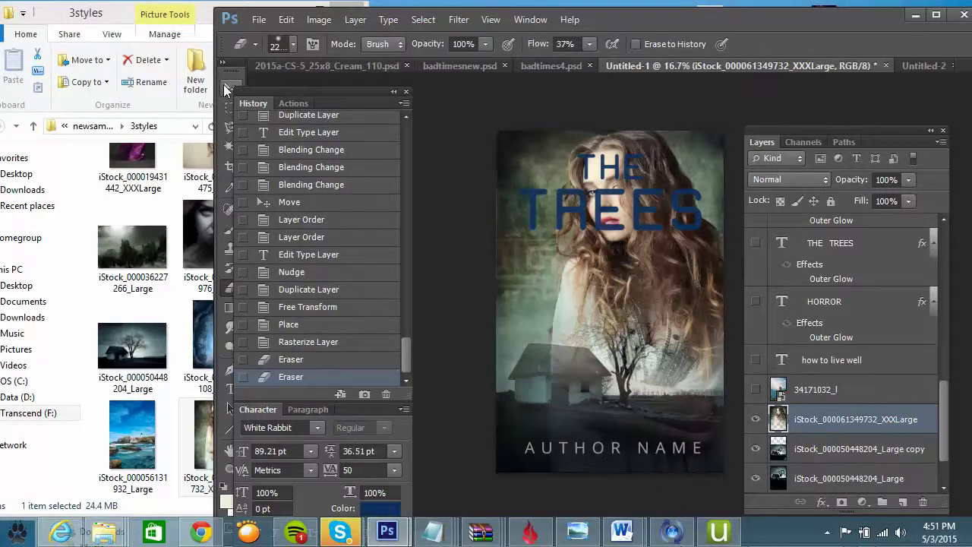
left_click(229, 87)
Nudge the portrait up and enlarge it to about 103% over the house scene
key("Up")
key("shift+Up")
key("shift+Up")
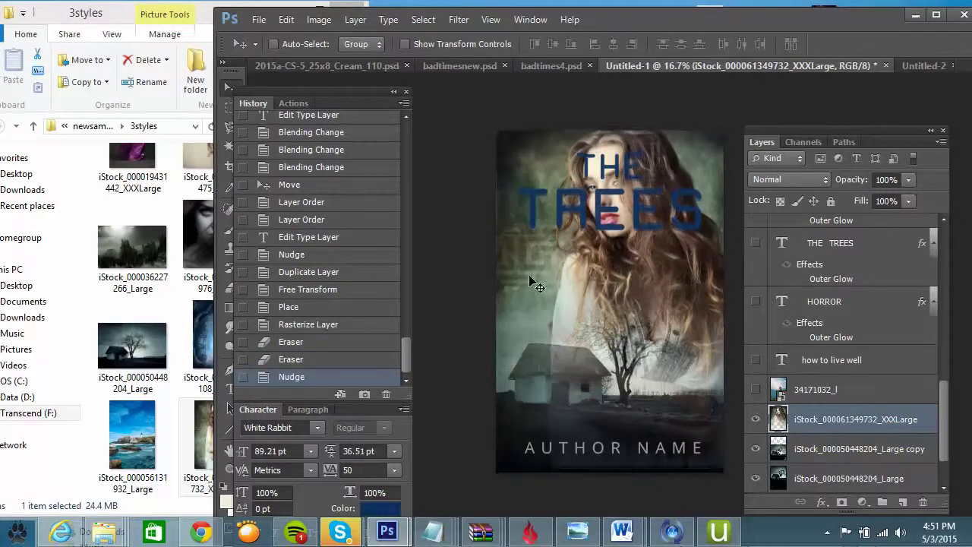
key("shift+Up")
key("shift+Up")
key("shift+Up")
key("shift+Up")
key("shift+Up")
key("shift+Up")
key("shift+Up")
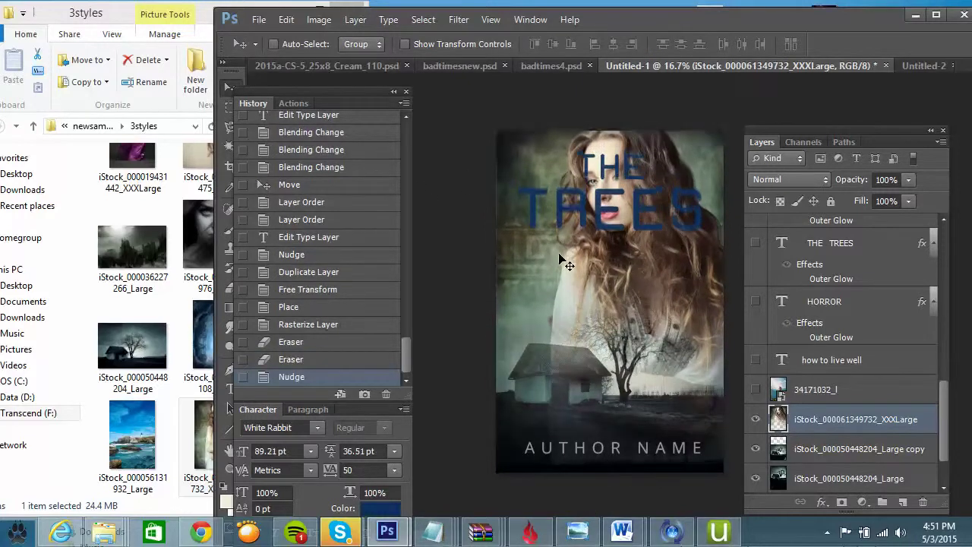
key("shift+Up")
key("shift+Up")
key("shift+Up")
key("shift+Up")
key("shift+Up")
key("shift+Up")
key("shift+Up")
key("shift+Up")
key("shift+Up")
key("shift+Up")
key("shift+Up")
key("shift+Up")
key("shift+Up")
key("shift+Up")
key("shift+Up")
key("shift+Up")
key("shift+Up")
key("shift+Up")
key("shift+Up")
key("shift+Up")
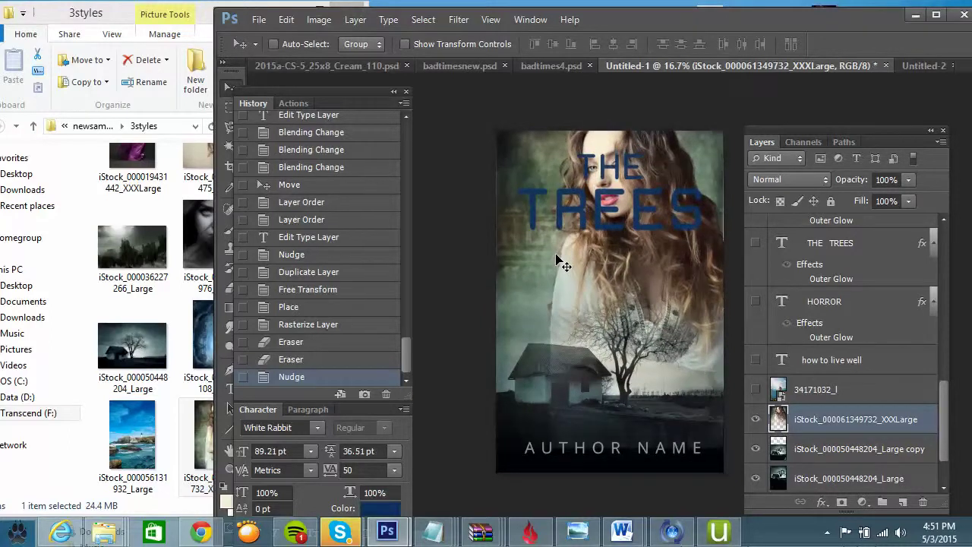
left_click(286, 19)
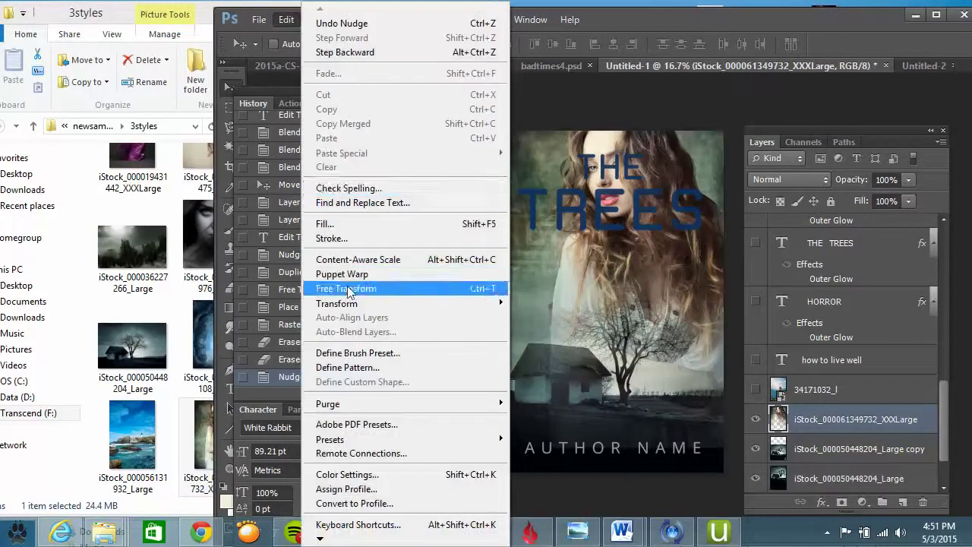
left_click(345, 283)
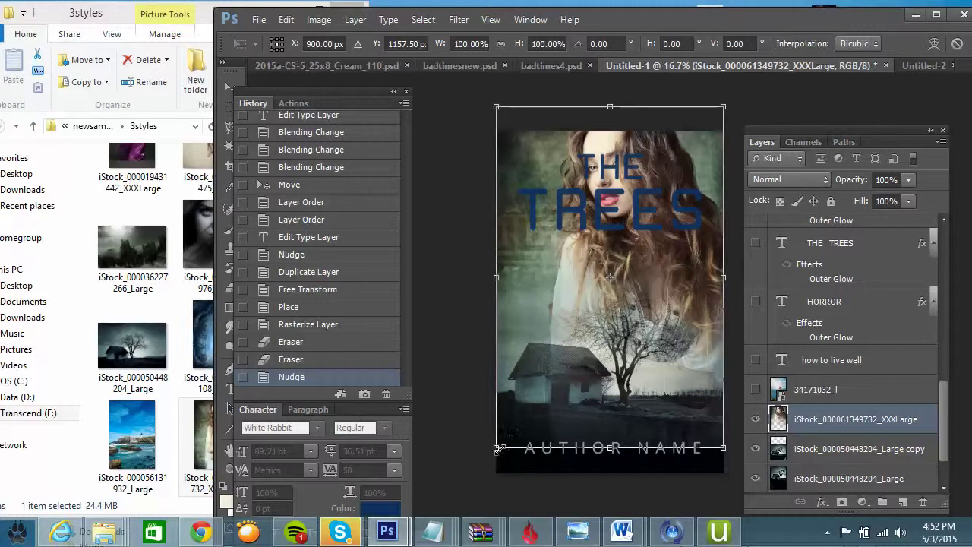
left_click_drag(497, 448, 489, 457)
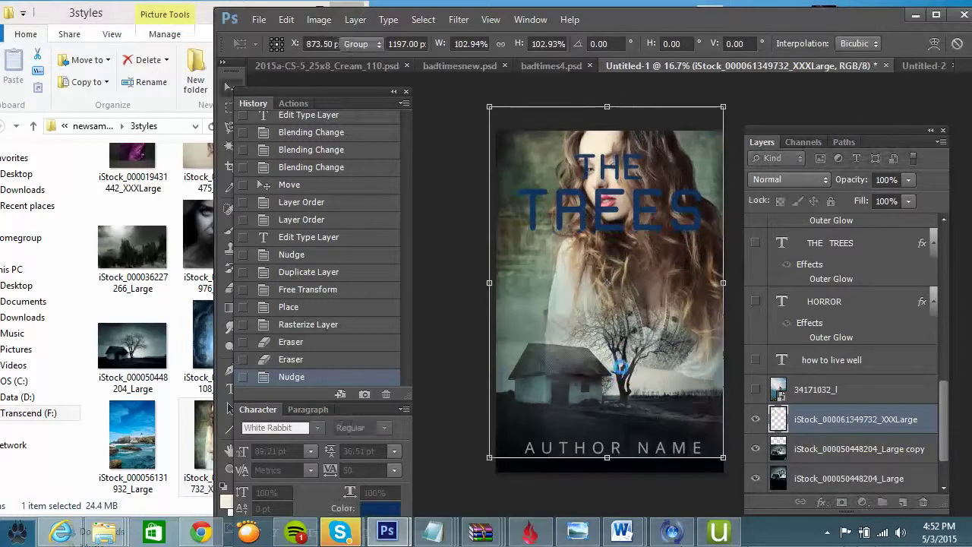
key("Return")
key("Left")
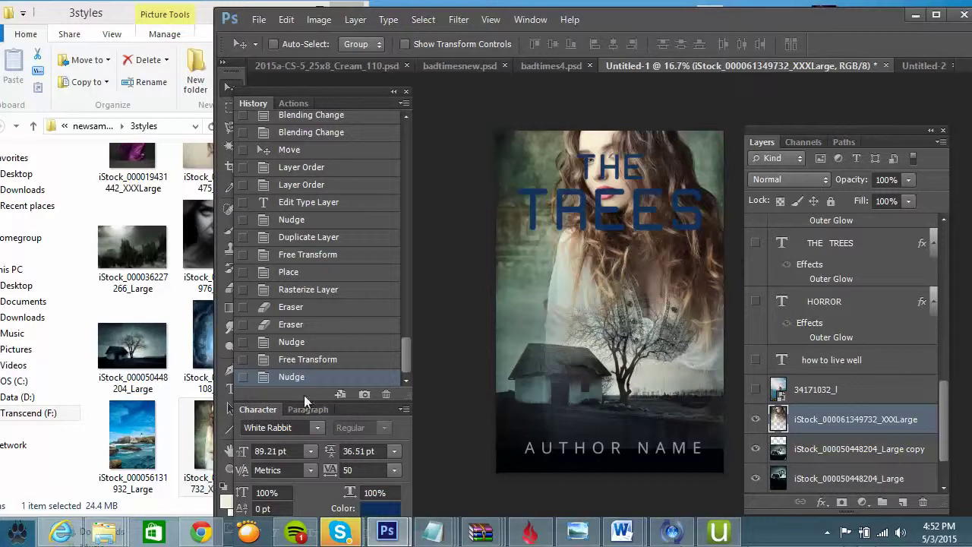
Softly erase the portrait over the tree and house, then select the scene copy layer
left_click(229, 290)
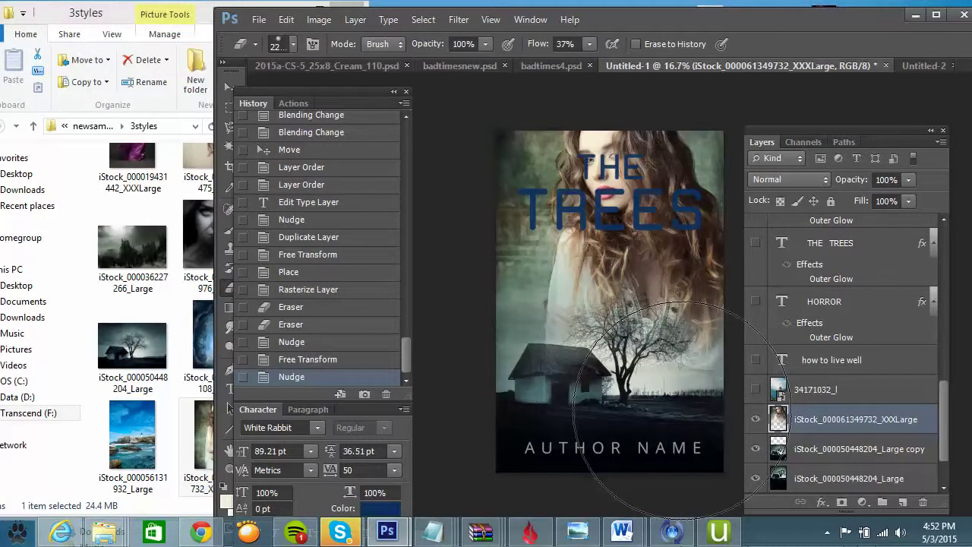
mouse_move(671, 408)
left_mouse_down()
mouse_move(600, 364)
mouse_move(638, 394)
mouse_move(607, 349)
mouse_move(686, 378)
mouse_move(646, 334)
mouse_move(608, 357)
mouse_move(828, 395)
left_mouse_up()
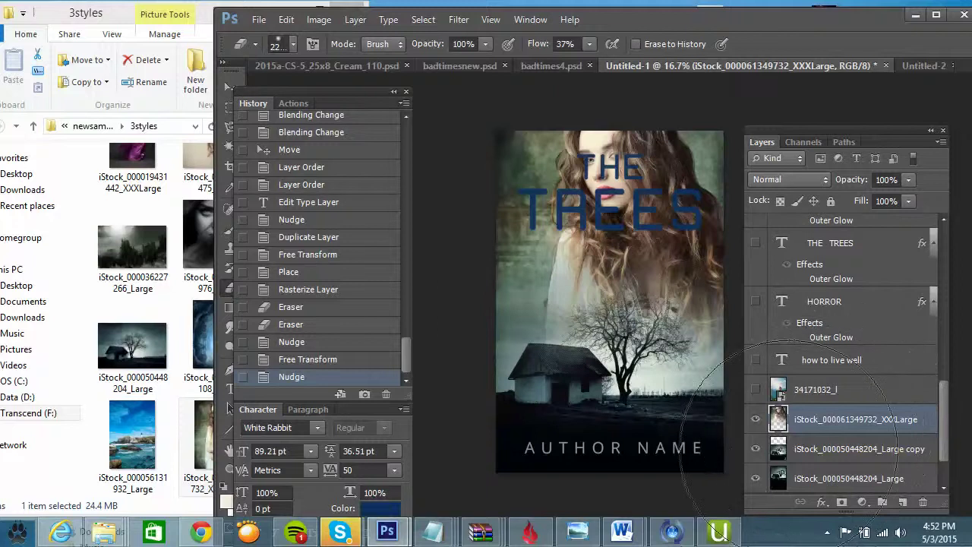
left_click(806, 450)
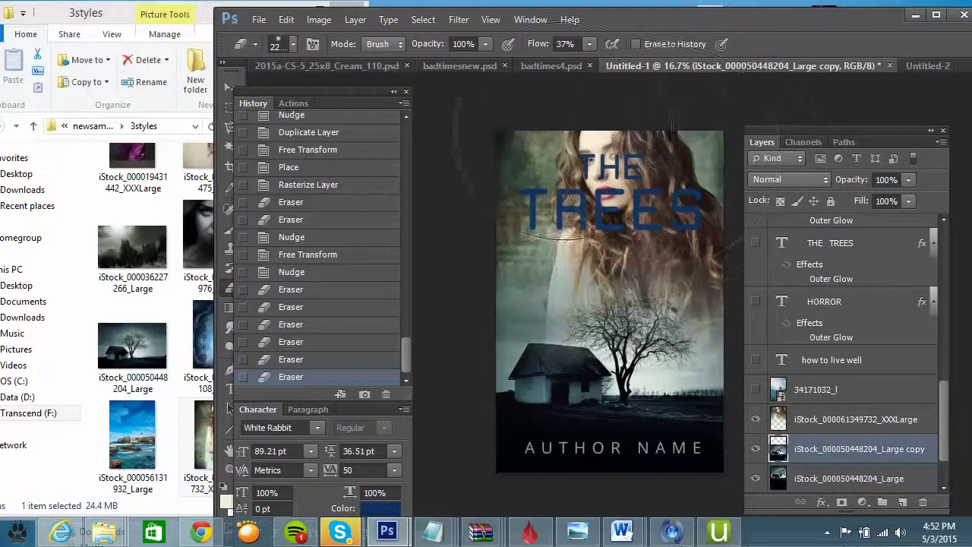
Erase a bit more of the scene copy, then drag THE TREES title down above AUTHOR NAME
left_click(676, 167)
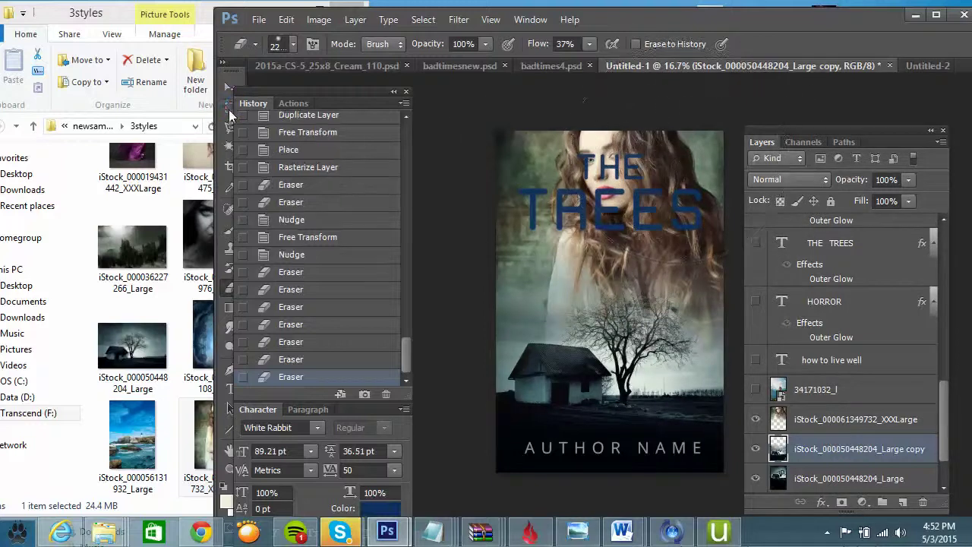
left_click(229, 106)
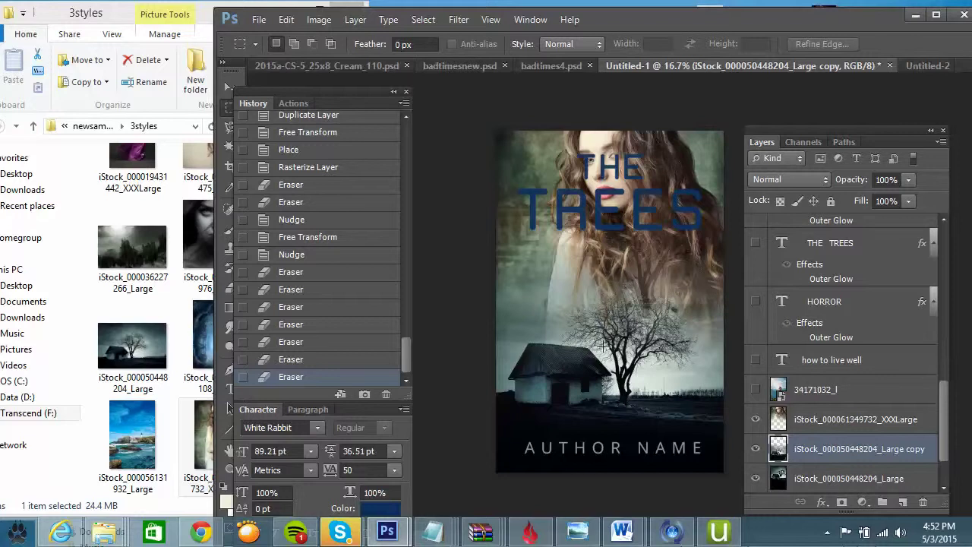
left_click(228, 388)
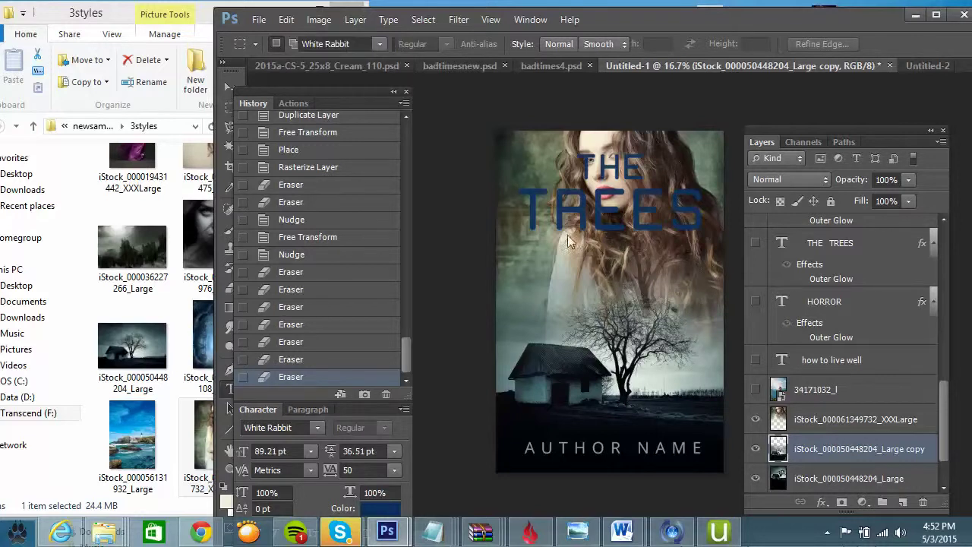
left_click(604, 207)
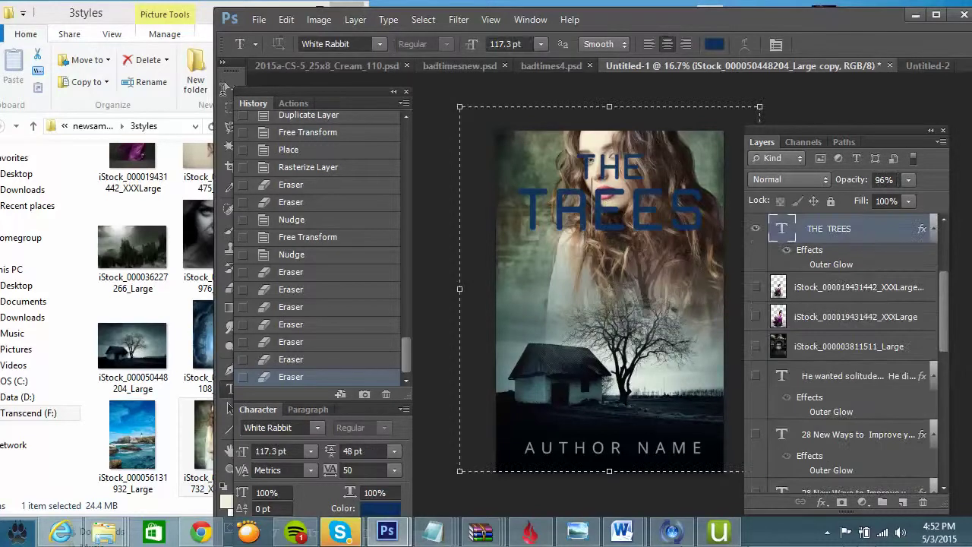
left_click(579, 219)
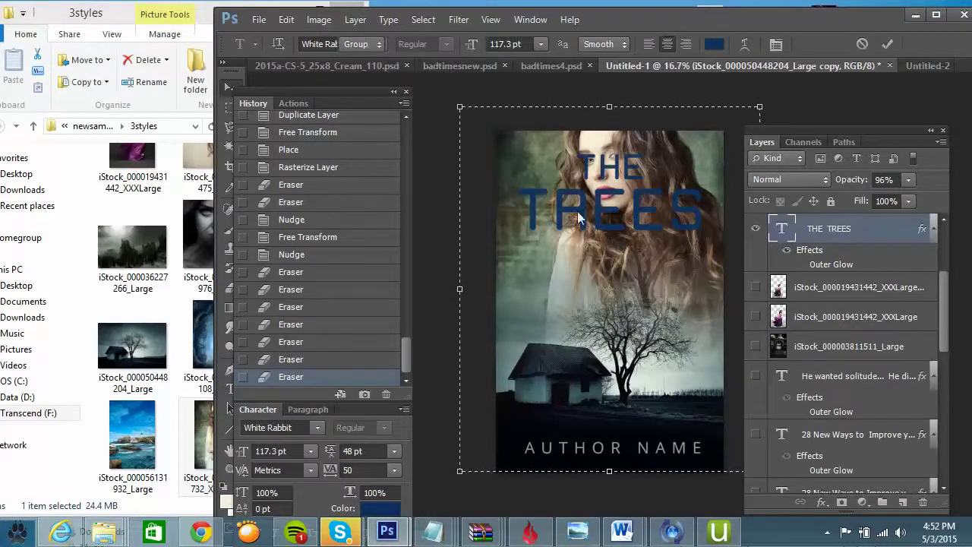
key("ctrl+a")
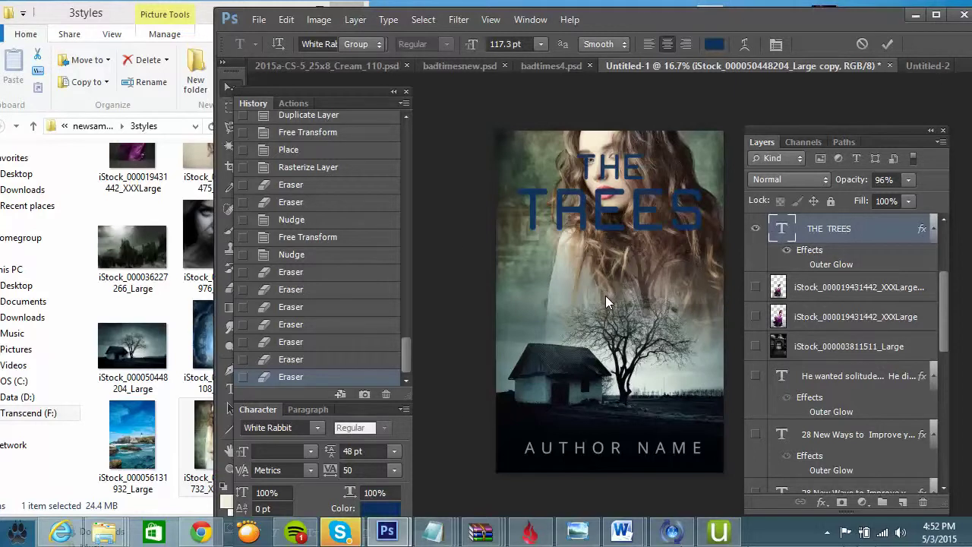
left_click_drag(606, 296, 599, 426)
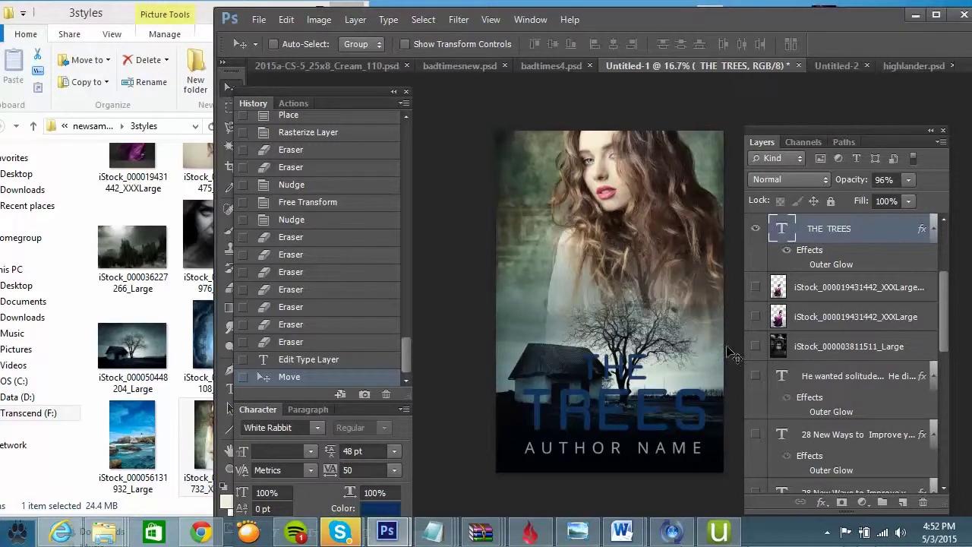
scroll(760, 353, "down", 10)
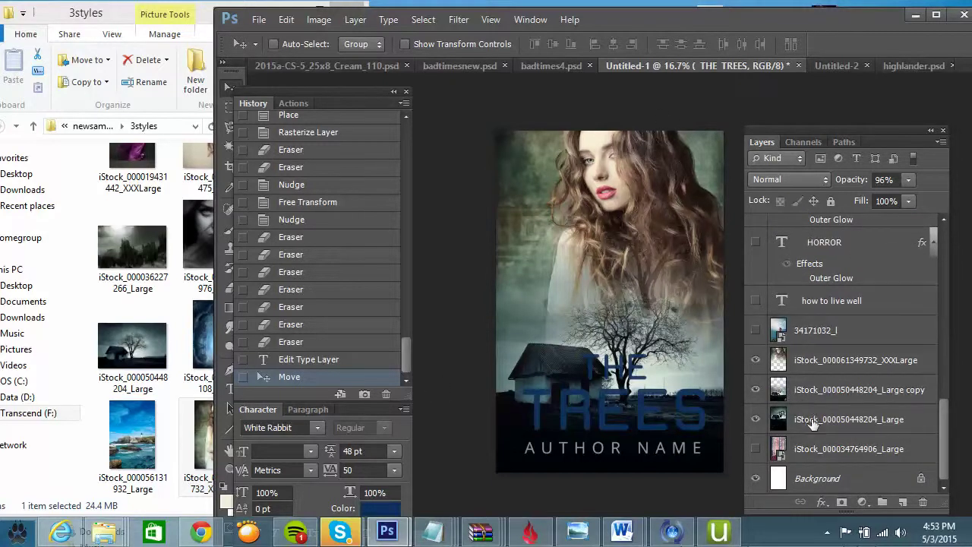
left_click(808, 424)
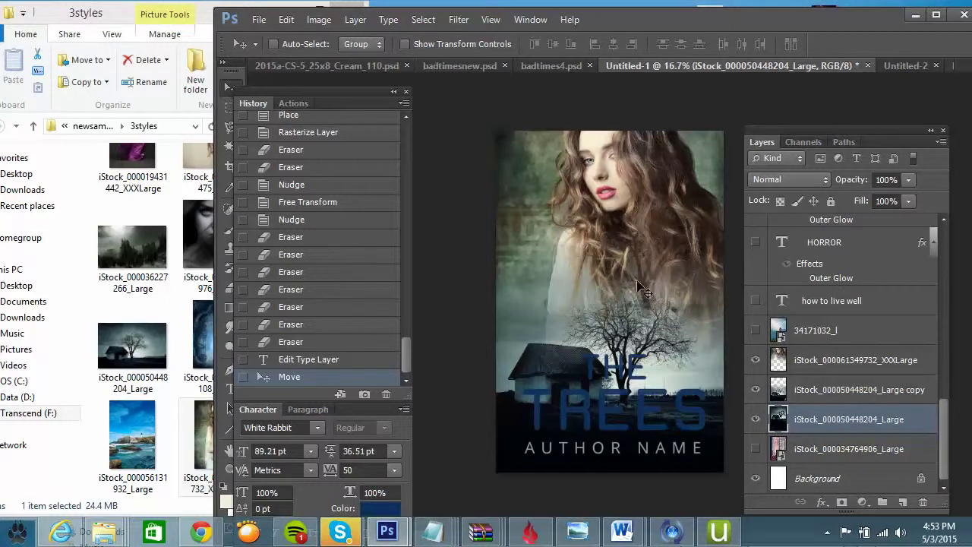
left_click(357, 21)
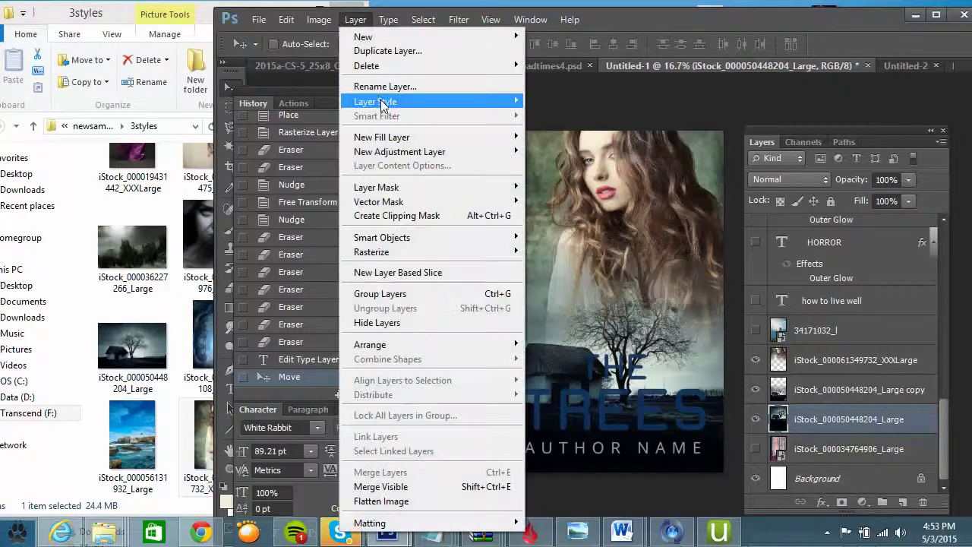
mouse_move(486, 101)
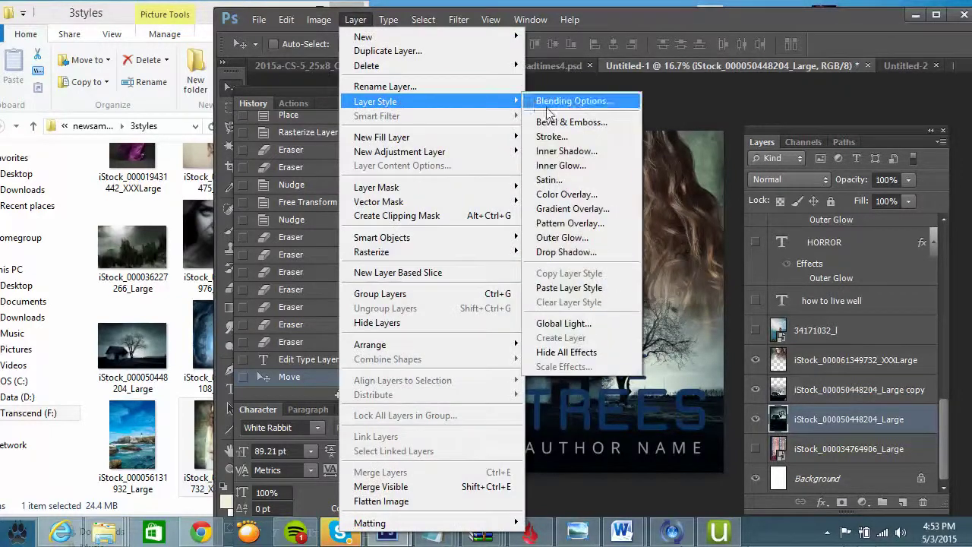
left_click(568, 194)
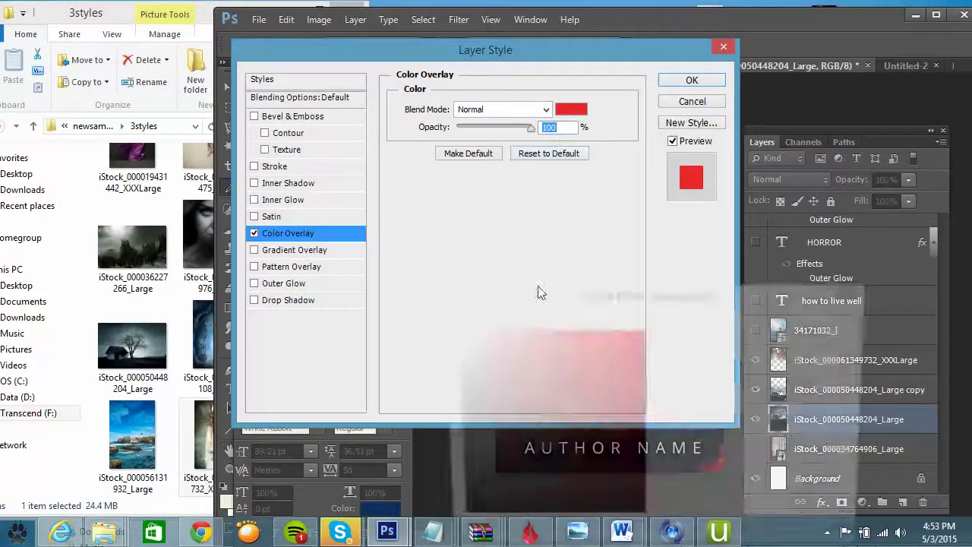
left_click_drag(538, 371, 538, 532)
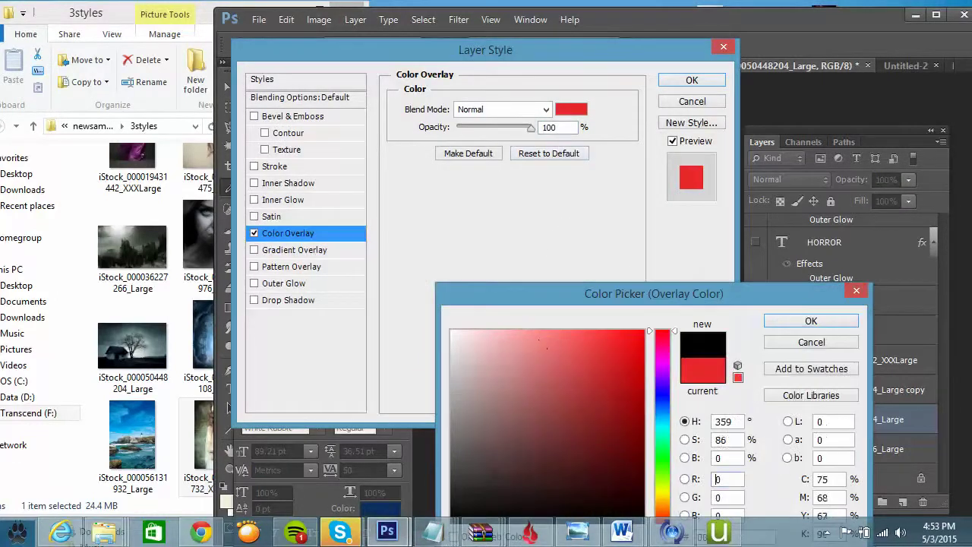
left_click(794, 325)
left_click(692, 80)
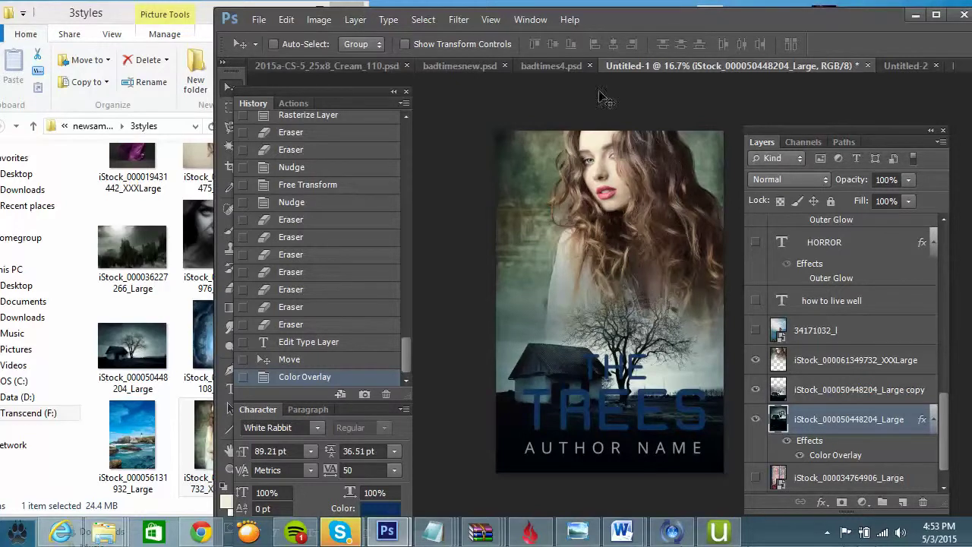
Show the Adjustments panel and add a Hue/Saturation adjustment layer, moving it up the stack
left_click(520, 21)
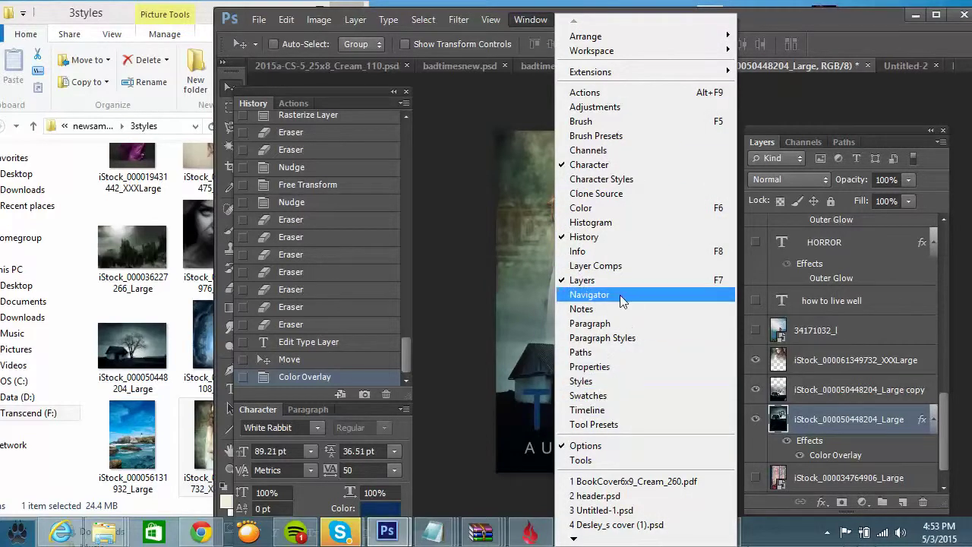
left_click(596, 106)
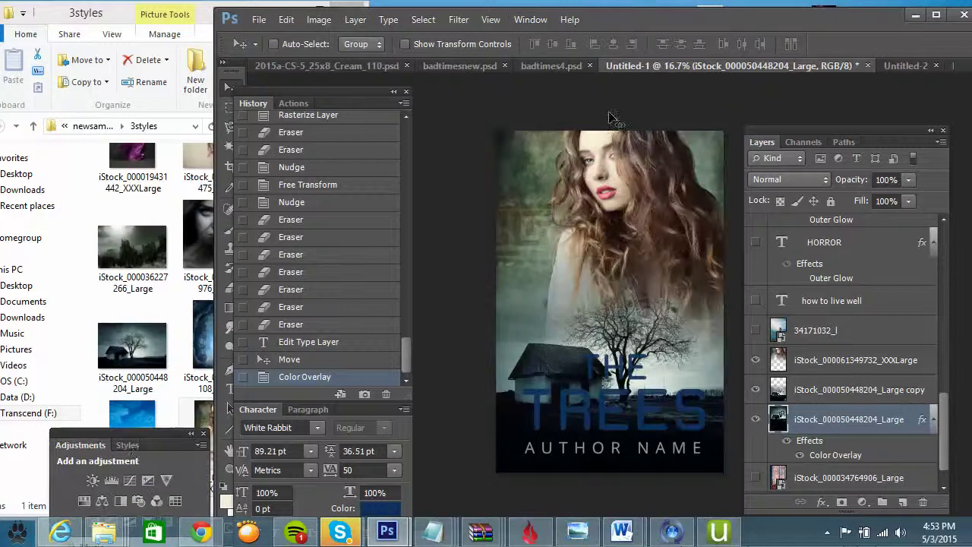
left_click_drag(138, 440, 837, 90)
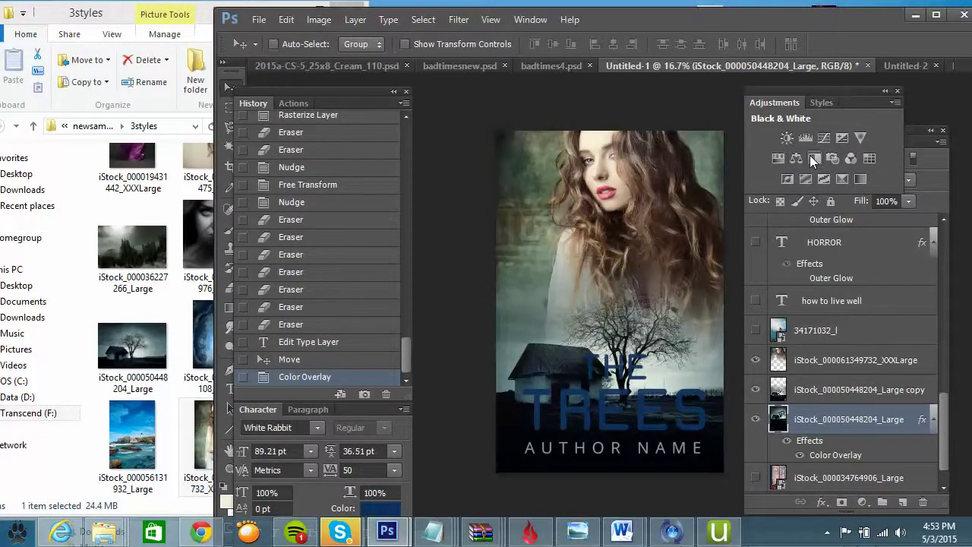
left_click(780, 159)
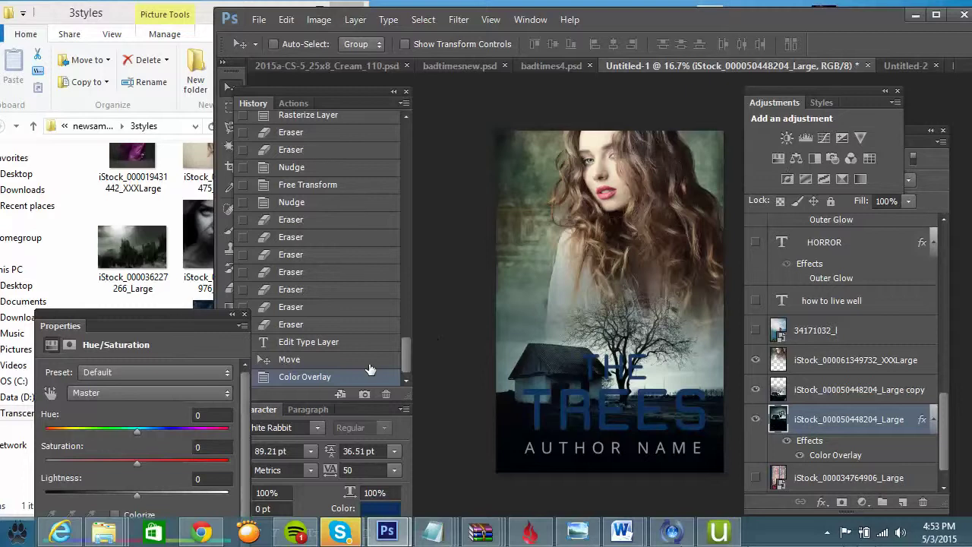
left_click_drag(857, 420, 812, 258)
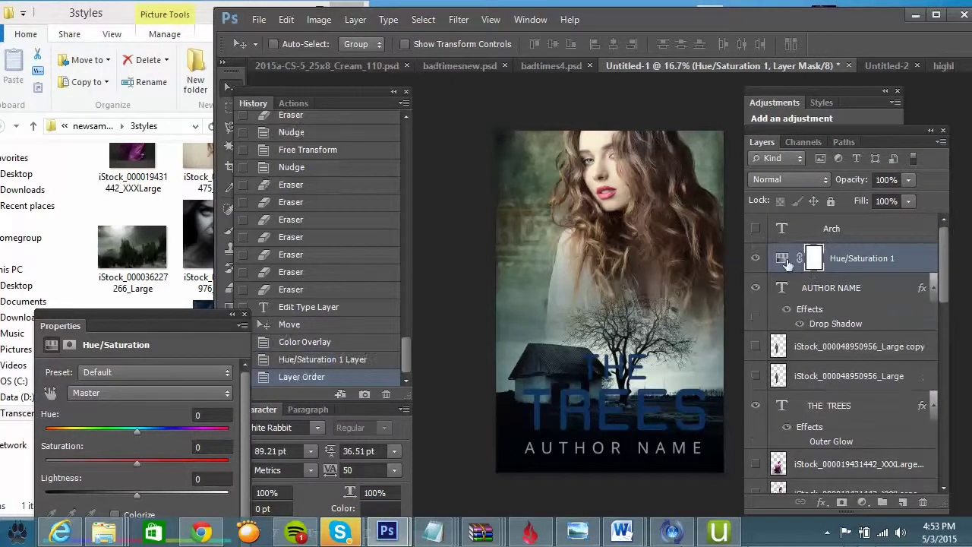
left_click_drag(143, 434, 131, 473)
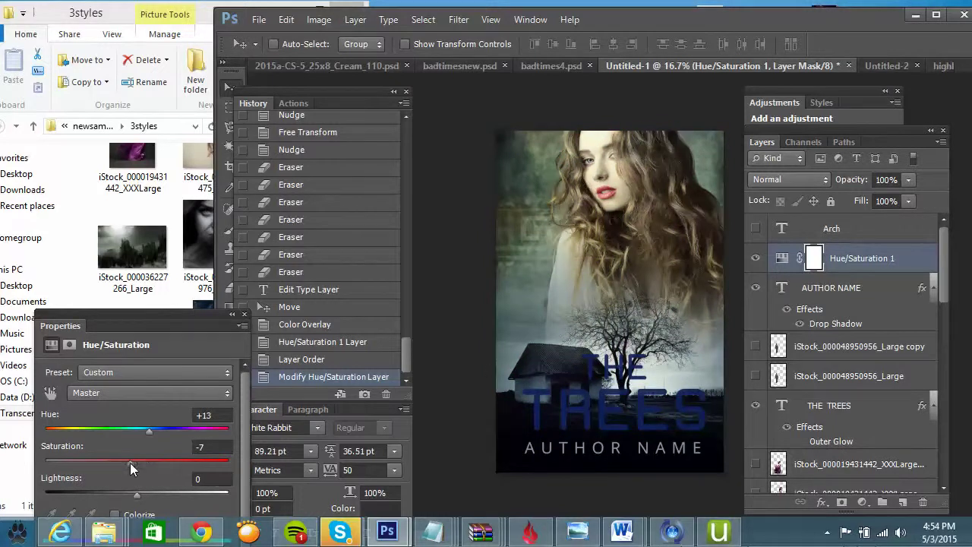
left_click_drag(130, 462, 2, 475)
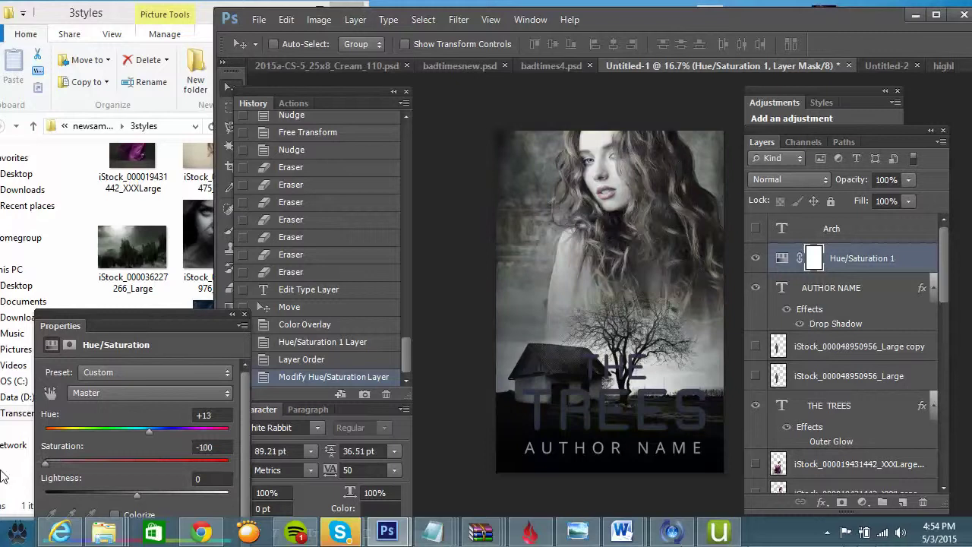
left_click_drag(109, 481, 136, 476)
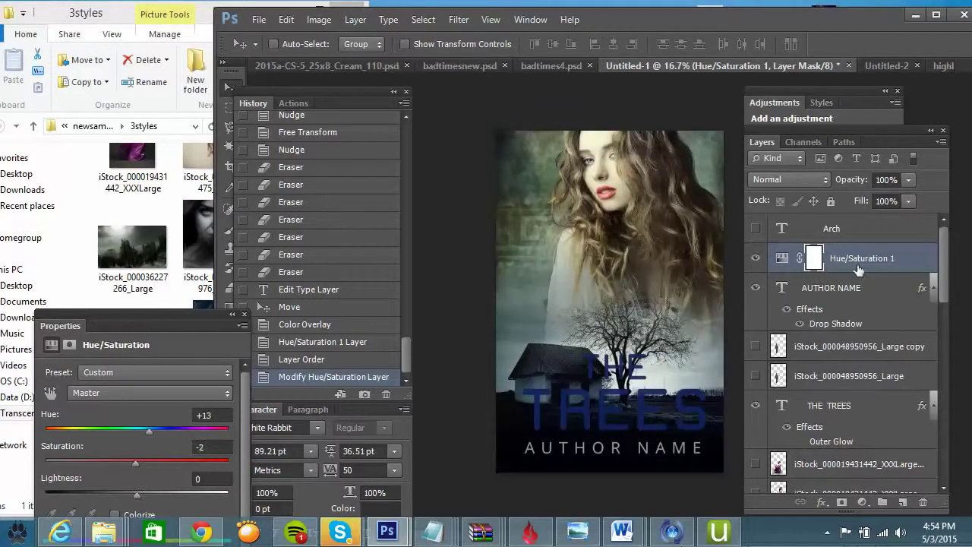
left_click_drag(858, 269, 851, 393)
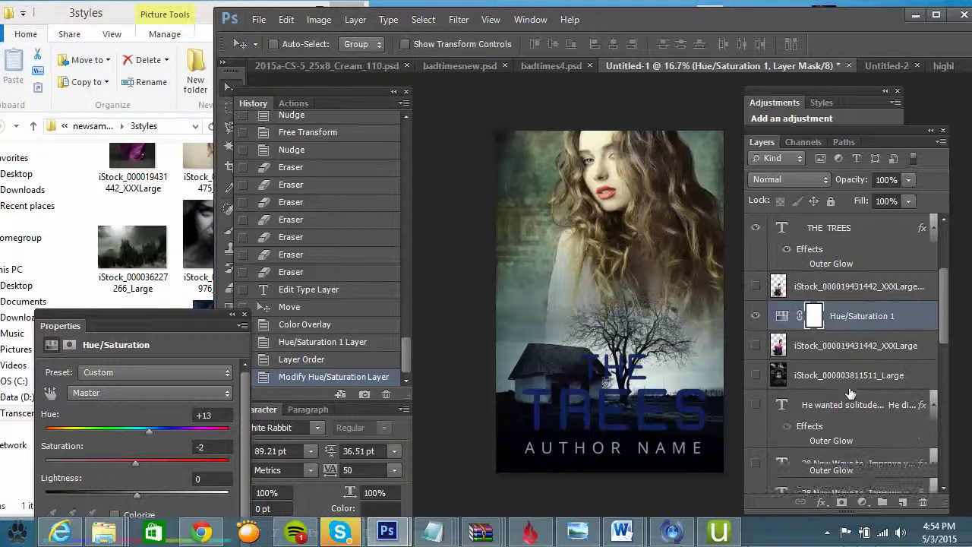
left_click_drag(833, 325, 843, 341)
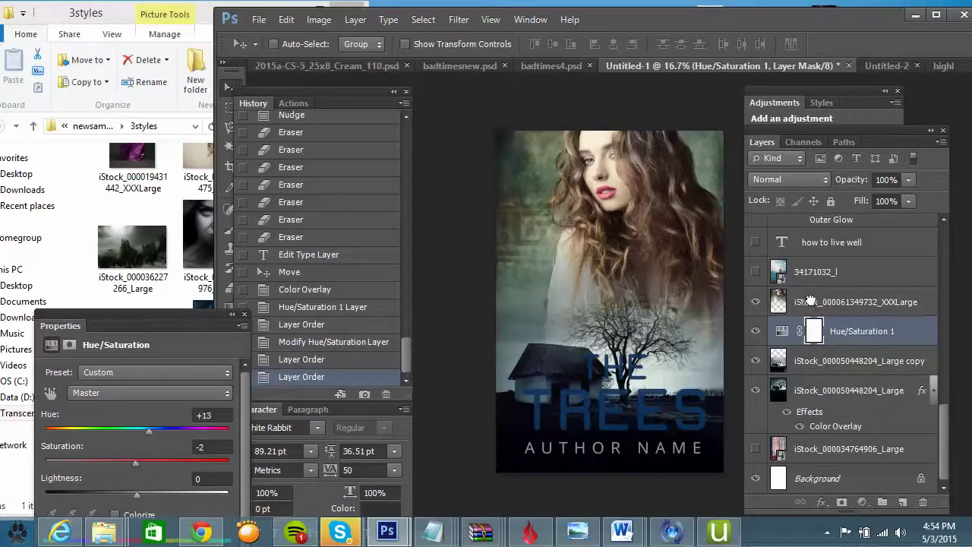
Move the portrait layer below the scene copy, then select the copy layer
left_click_drag(805, 302, 814, 372)
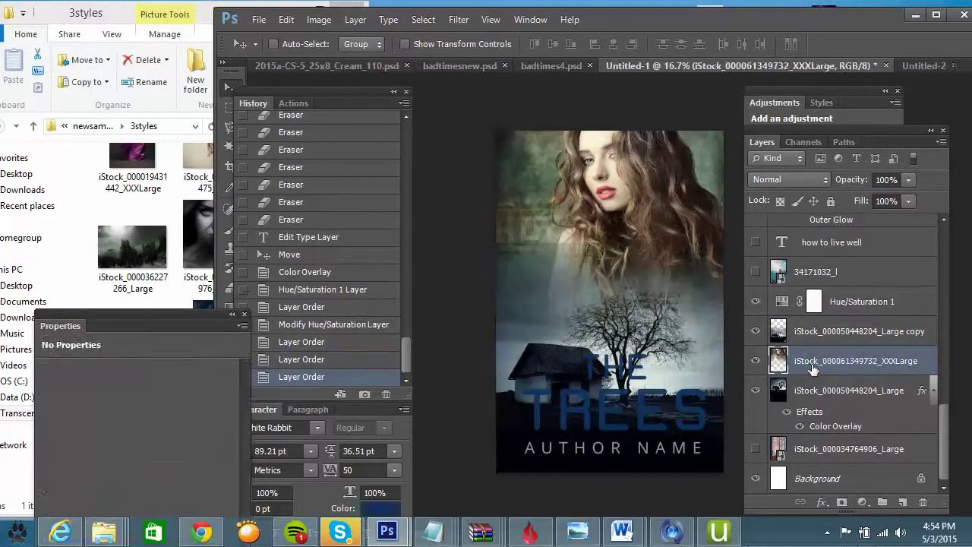
key("alt+]")
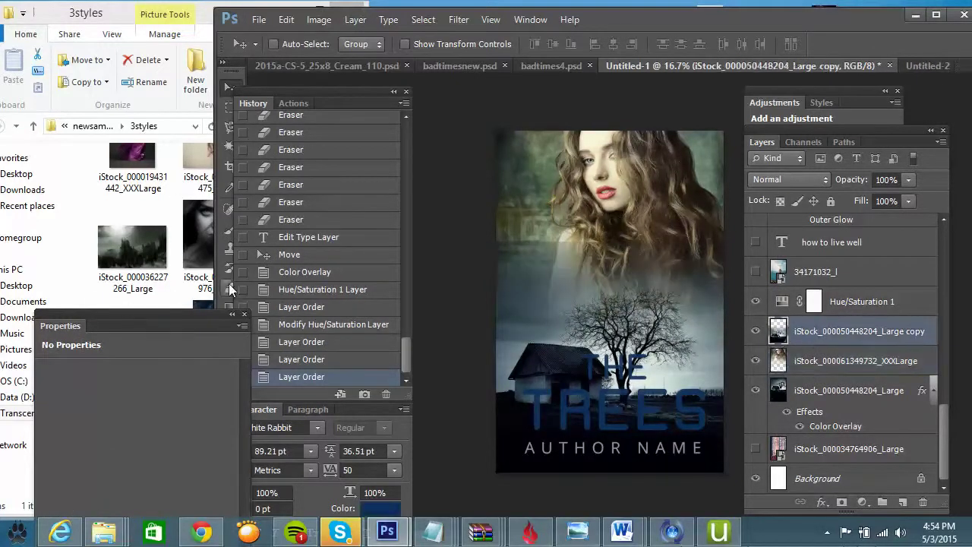
key("e")
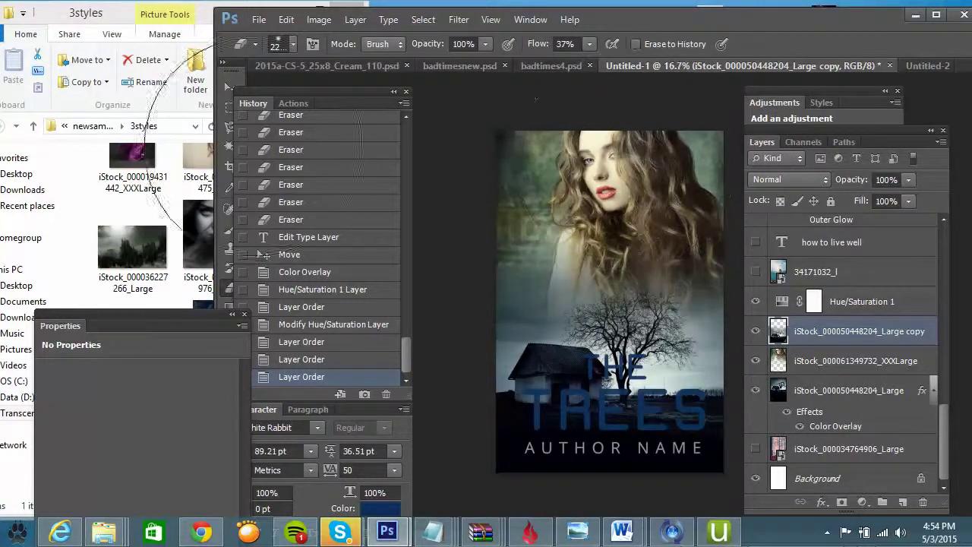
key("m")
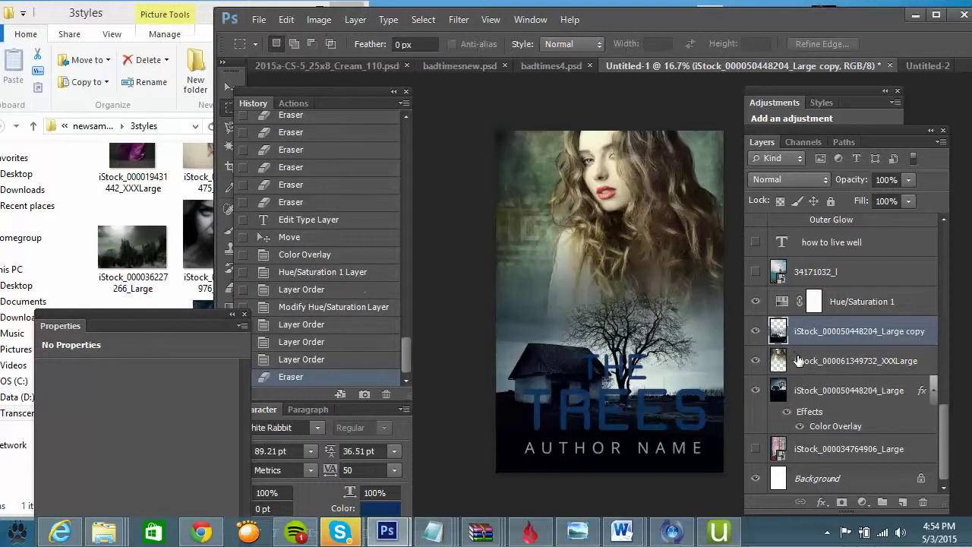
Move Hue/Saturation 1 below the house copy and set Hue +18, Saturation -36, Lightness -21
left_click(797, 360)
left_click_drag(835, 302, 807, 364)
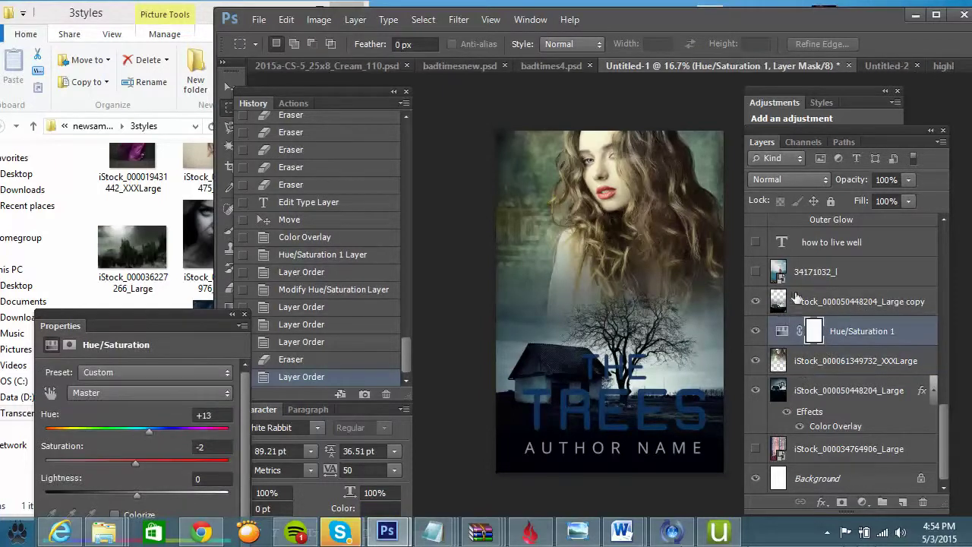
mouse_move(148, 435)
left_mouse_down()
mouse_move(106, 436)
mouse_move(169, 436)
mouse_move(156, 437)
left_mouse_up()
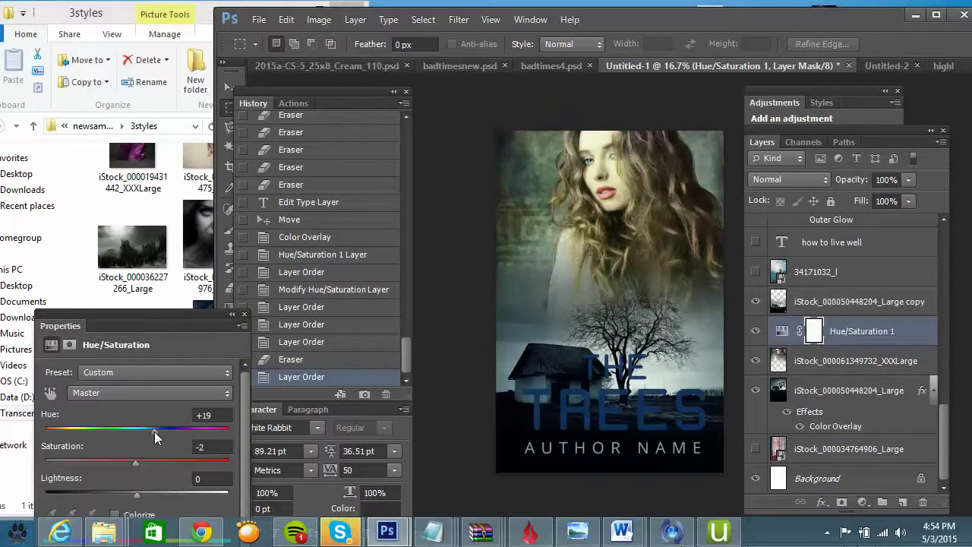
left_click_drag(129, 468, 103, 466)
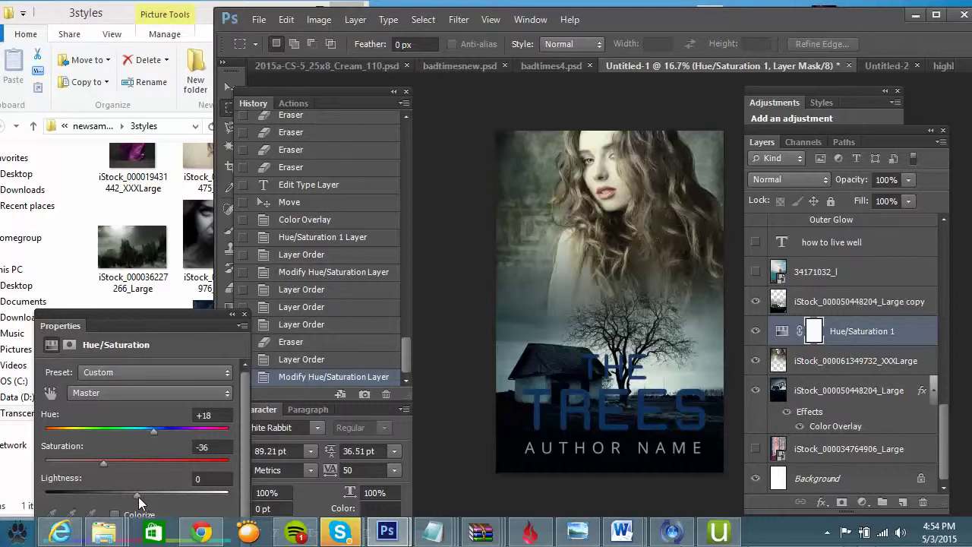
left_click_drag(138, 497, 118, 499)
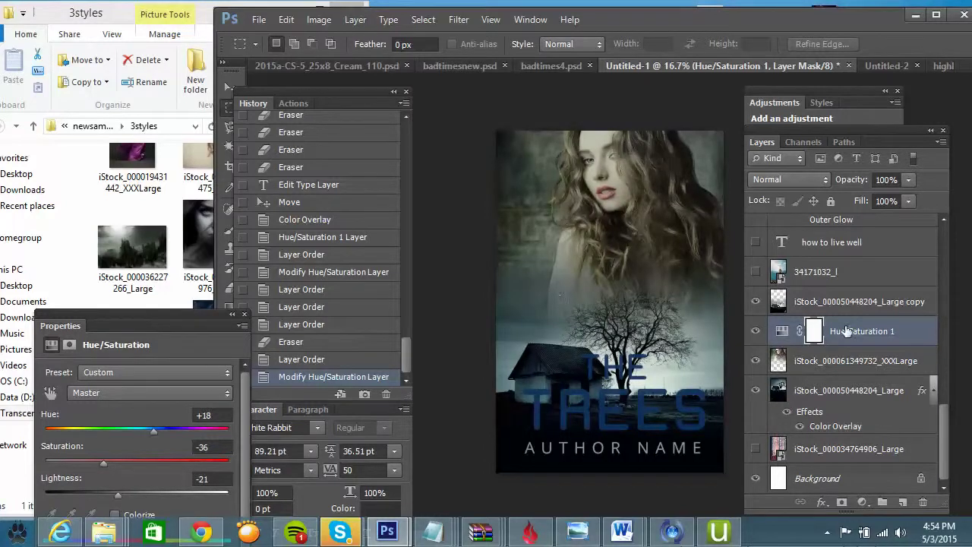
right_click(846, 331)
Duplicate Hue/Saturation 1, place the copy above the house copy layer and hide it
left_click(722, 136)
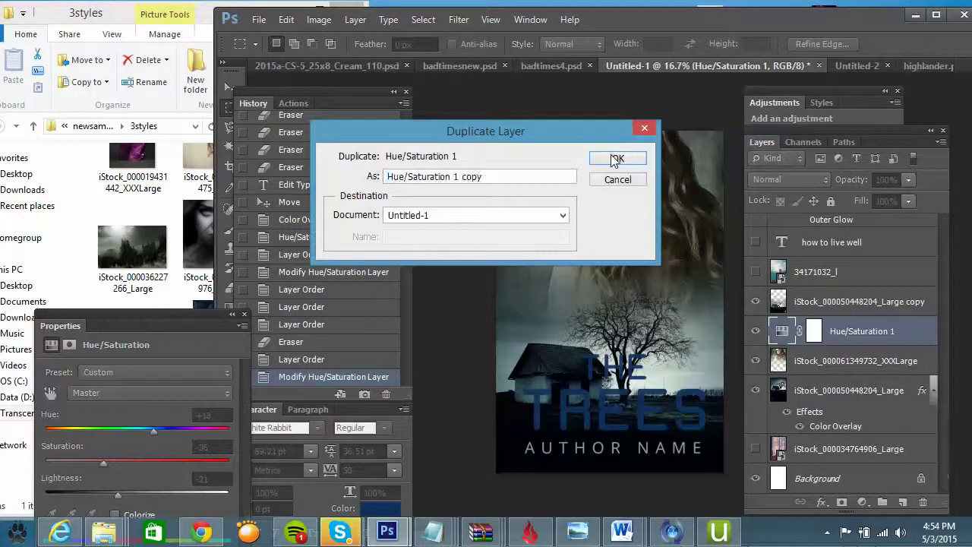
left_click(615, 159)
left_click_drag(843, 331, 757, 302)
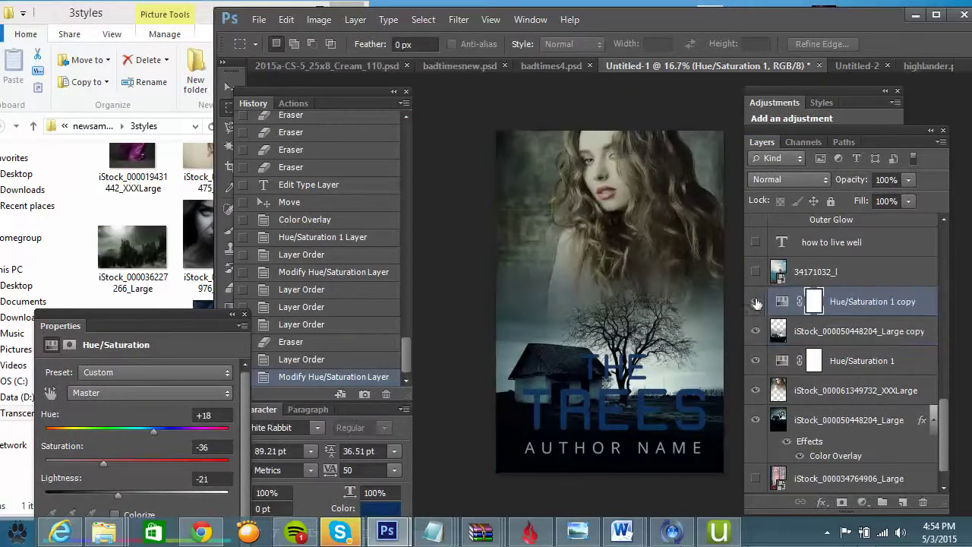
left_click(757, 302)
left_click(813, 302)
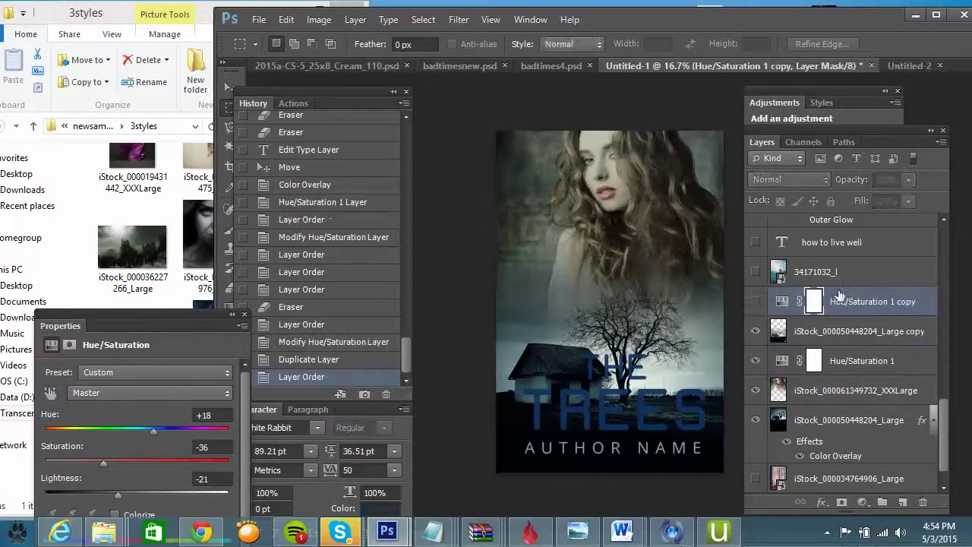
Add a deep teal Solid Color fill layer named Color Fill 1
left_click(354, 20)
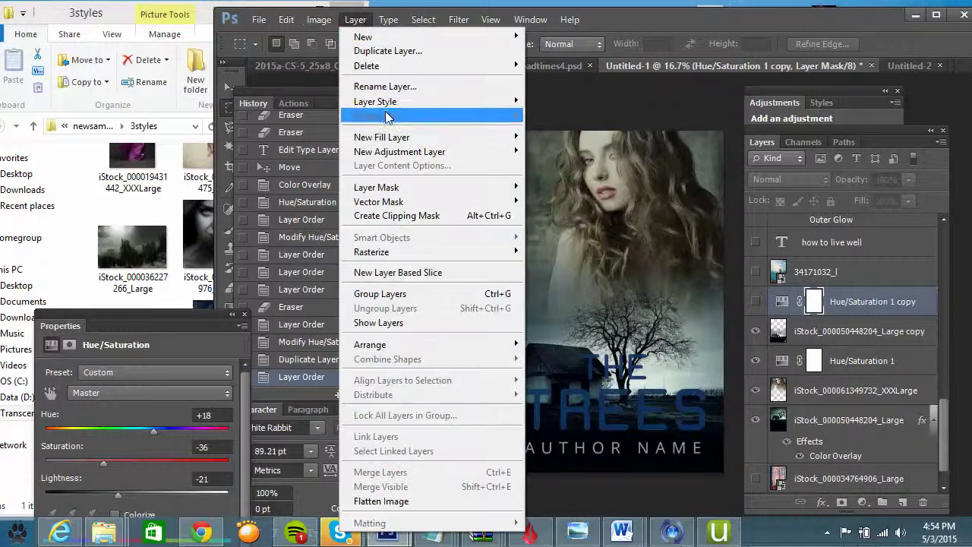
mouse_move(394, 138)
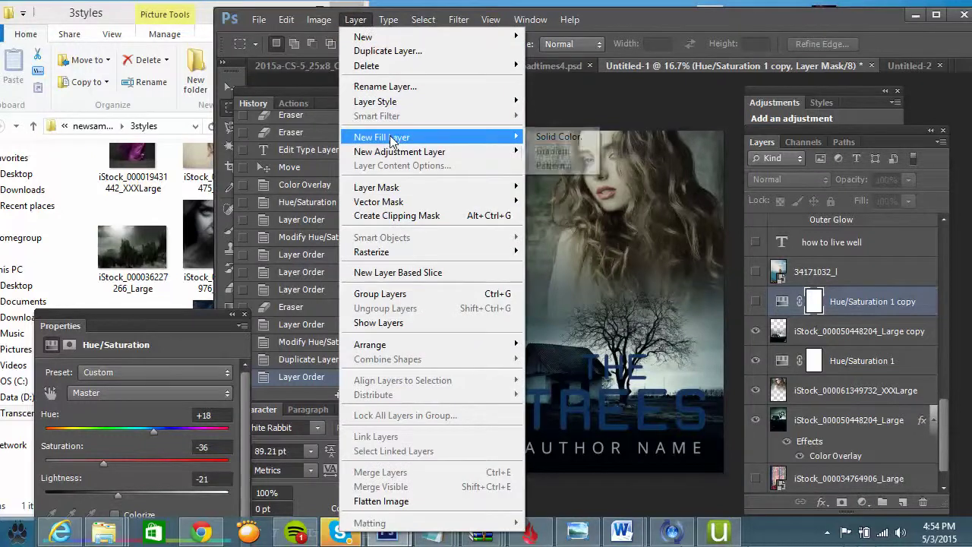
left_click(564, 137)
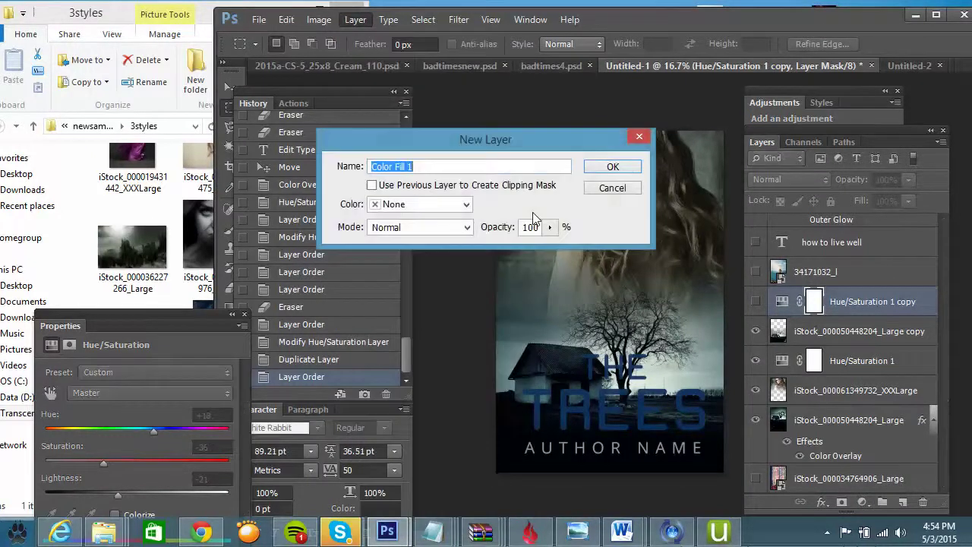
left_click(607, 168)
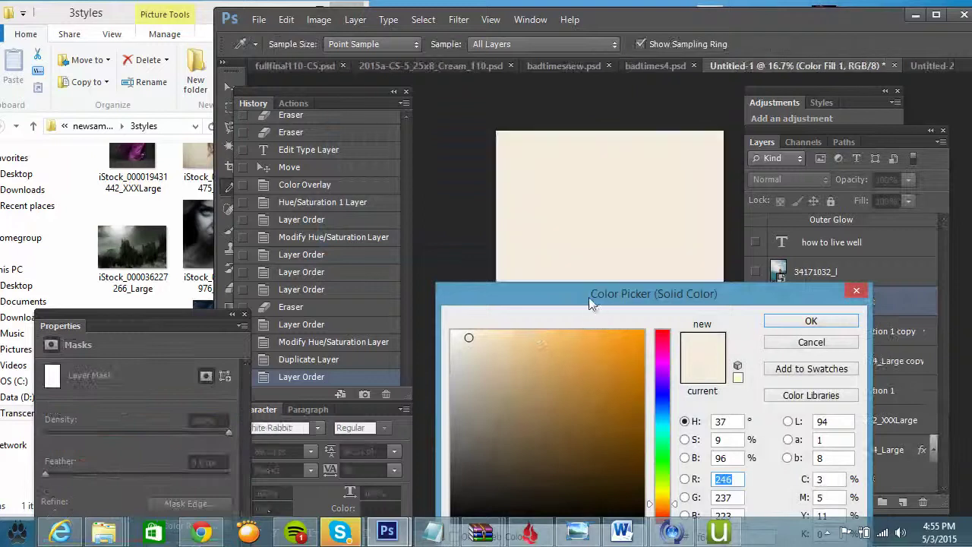
left_click_drag(664, 456, 664, 422)
left_click(642, 420)
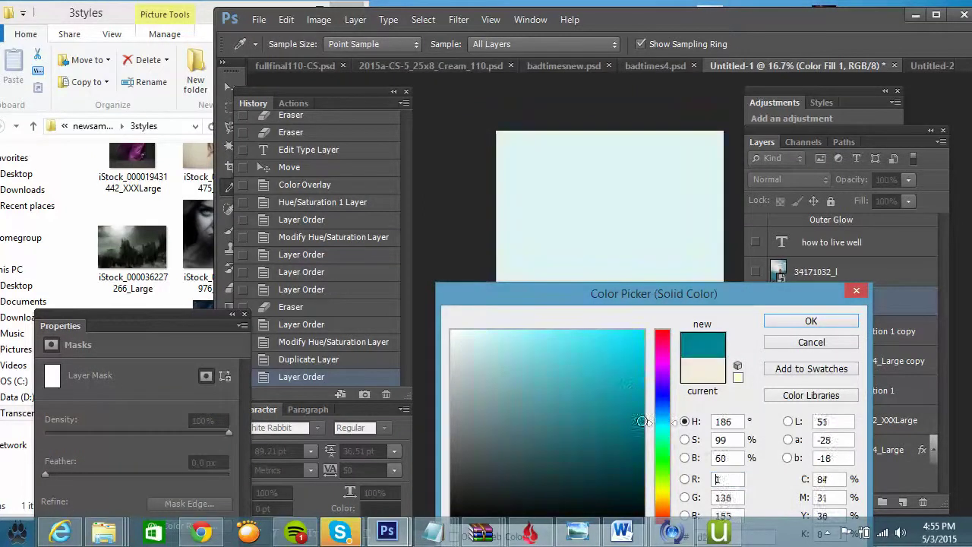
left_click(796, 325)
Set Color Fill 1 to Color blend mode at 28% opacity
left_click(814, 178)
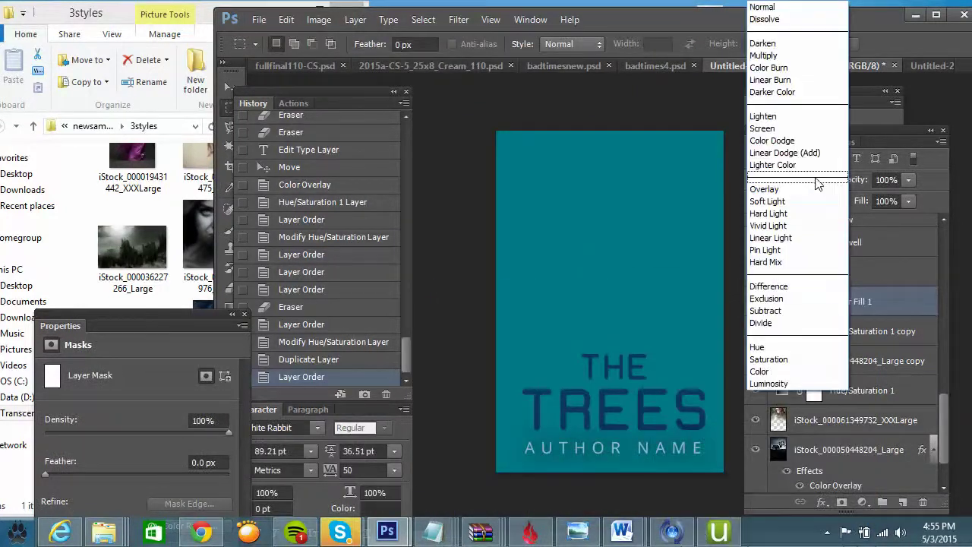
left_click(776, 372)
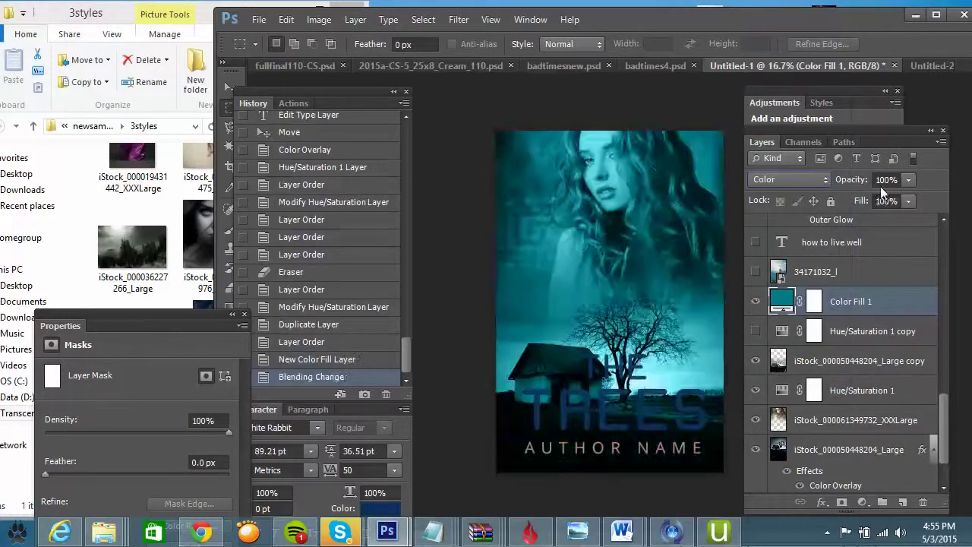
left_click(909, 179)
left_click_drag(861, 196, 862, 196)
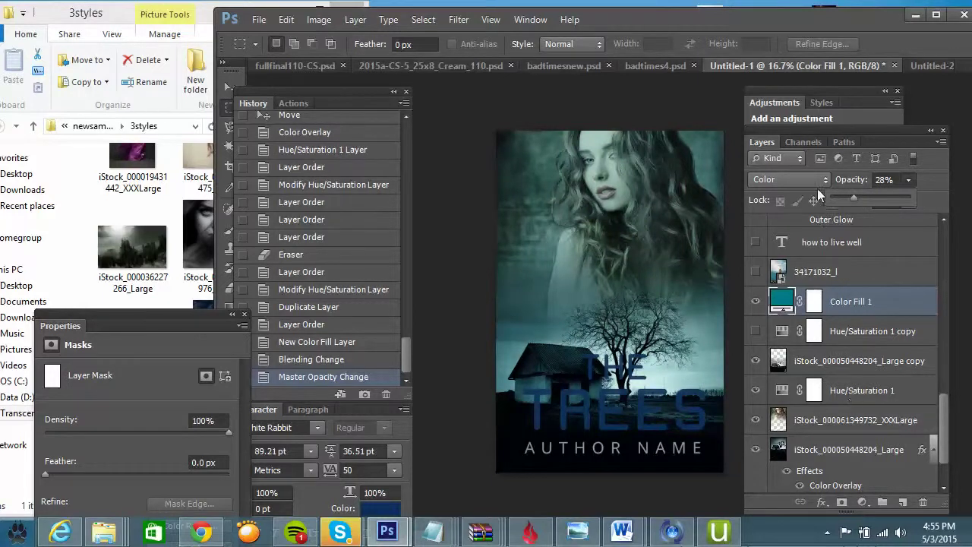
left_click(779, 111)
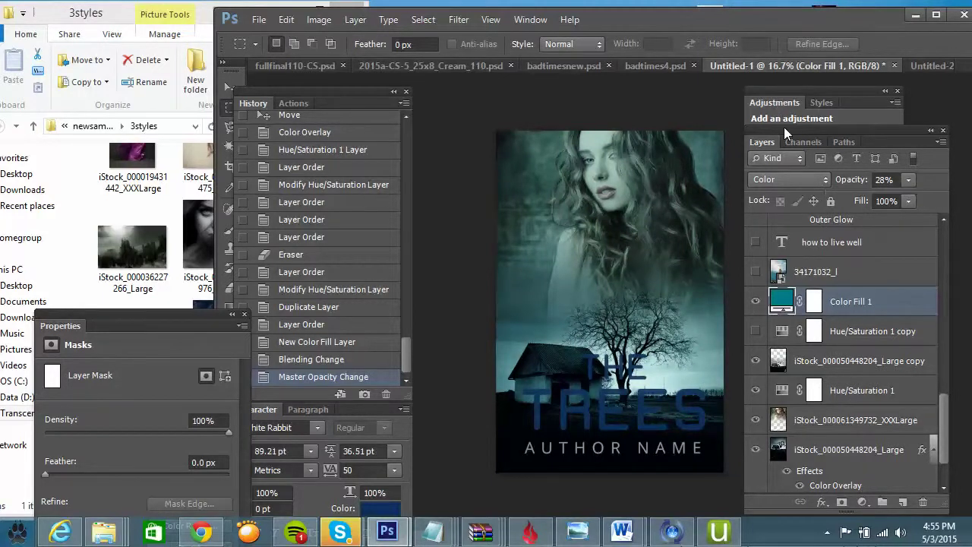
left_click_drag(784, 127, 793, 221)
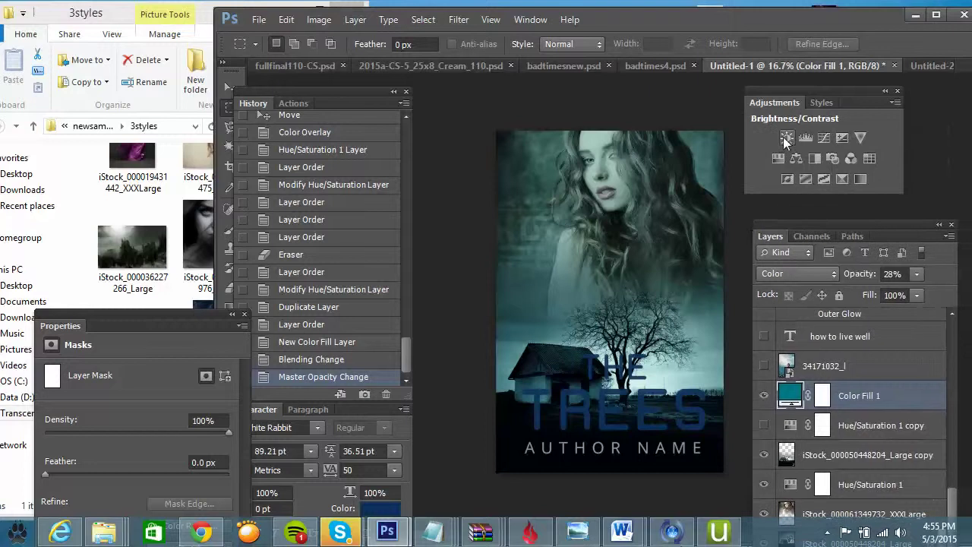
Add a Curves 1 adjustment layer to the cover
key("shift+alt+n")
left_click(824, 138)
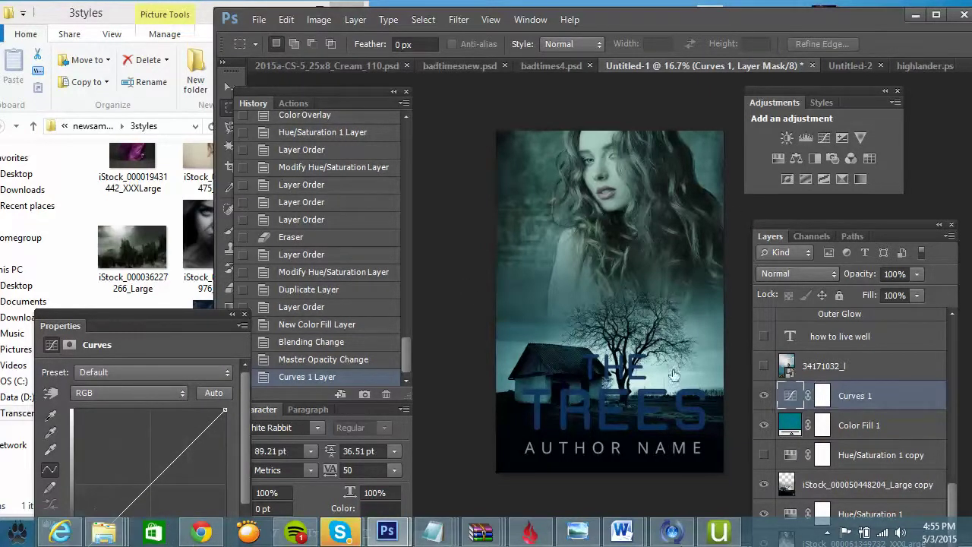
left_click(786, 396)
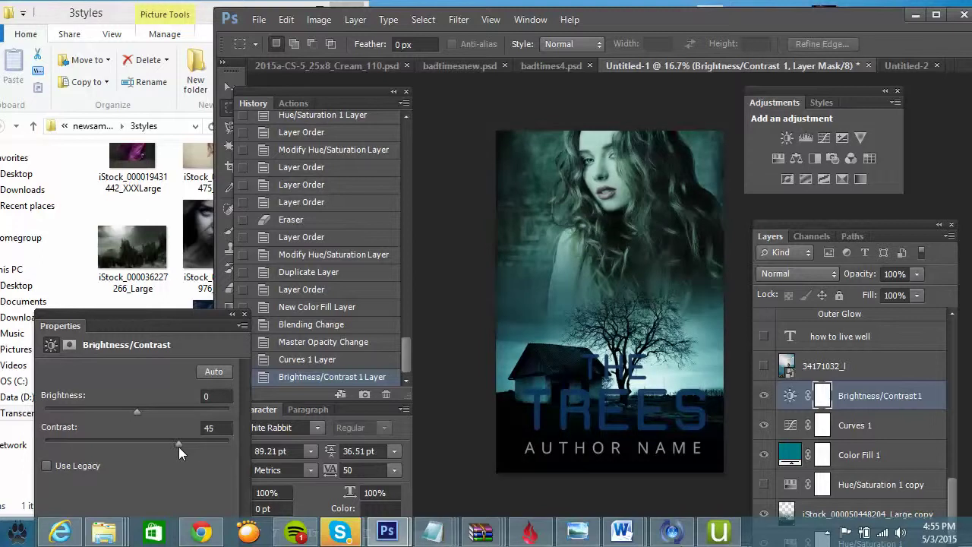
Set Brightness 20 and Contrast 73, then open a new Chrome tab
left_click_drag(186, 447, 190, 448)
left_click_drag(137, 410, 148, 414)
left_click_drag(189, 444, 202, 448)
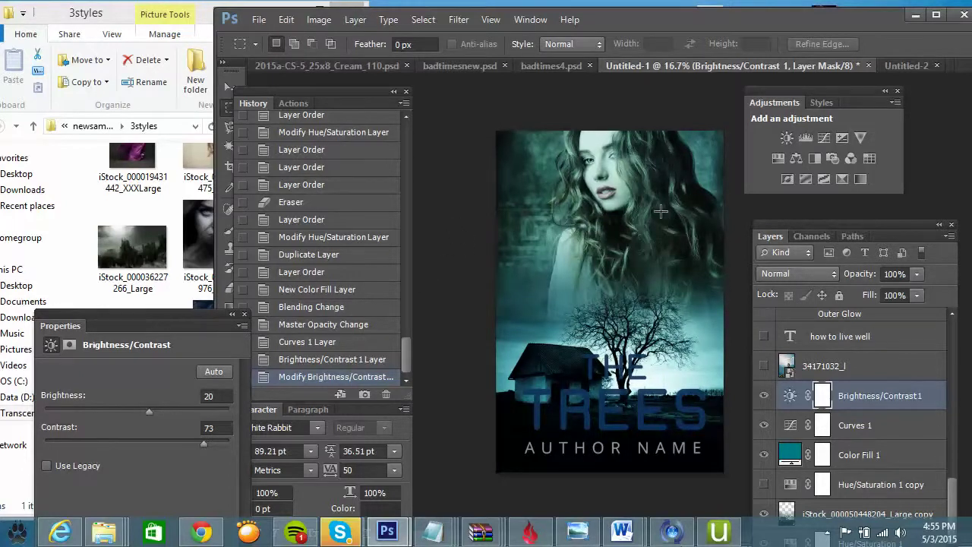
left_click(201, 531)
left_click(855, 30)
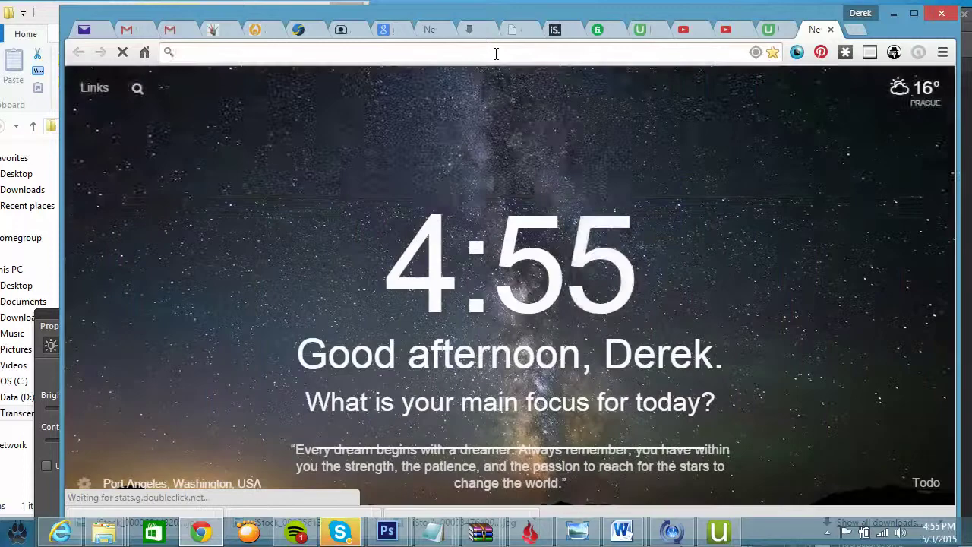
Search Google Images for 'texture background'
type("texture background")
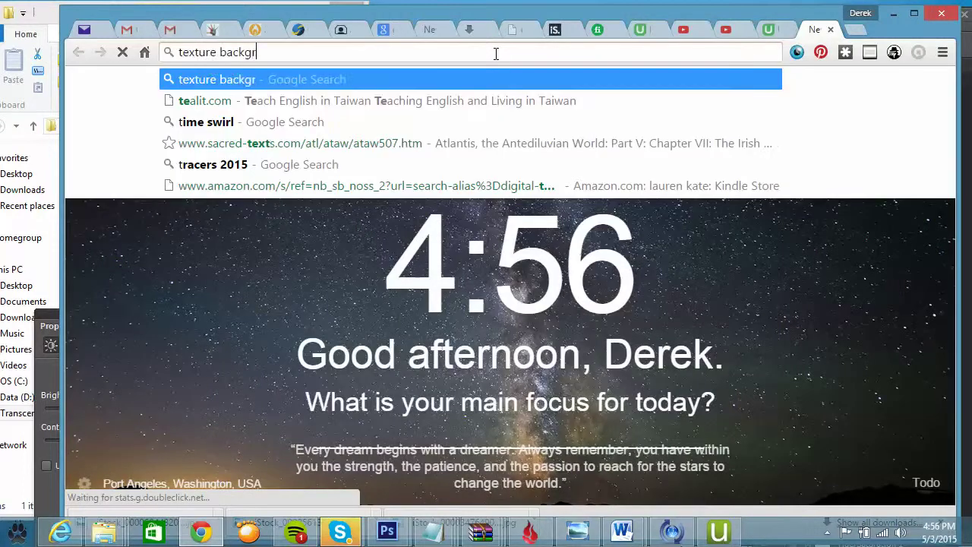
key("Return")
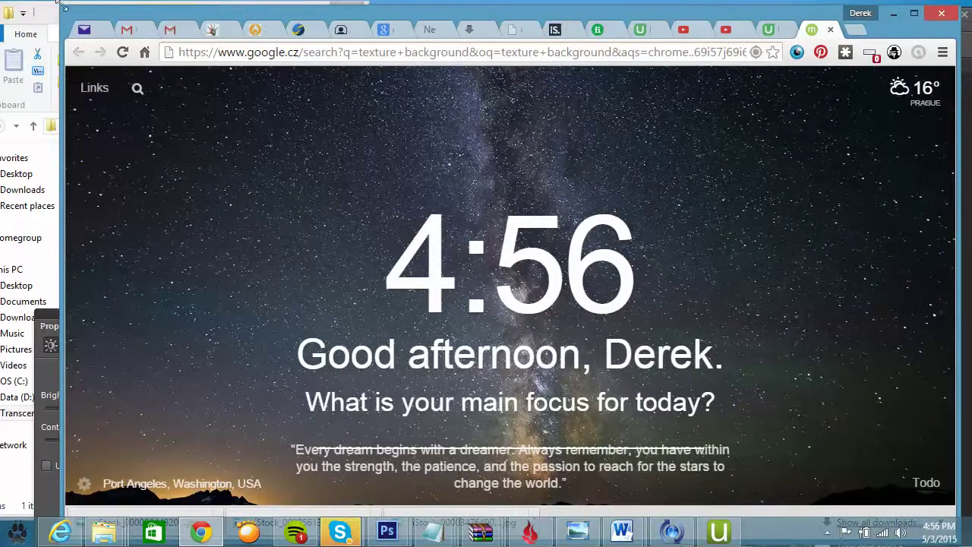
left_click_drag(64, 6, 205, 28)
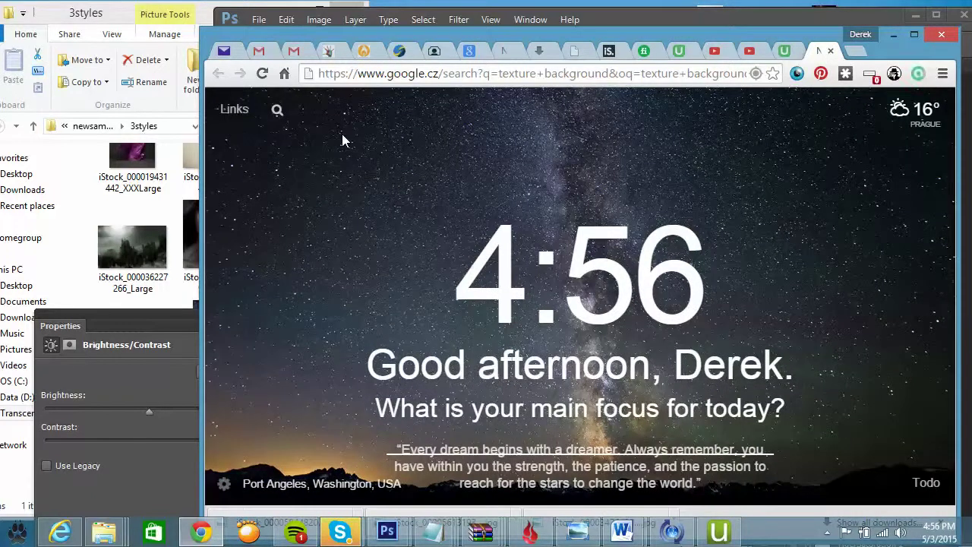
key("Return")
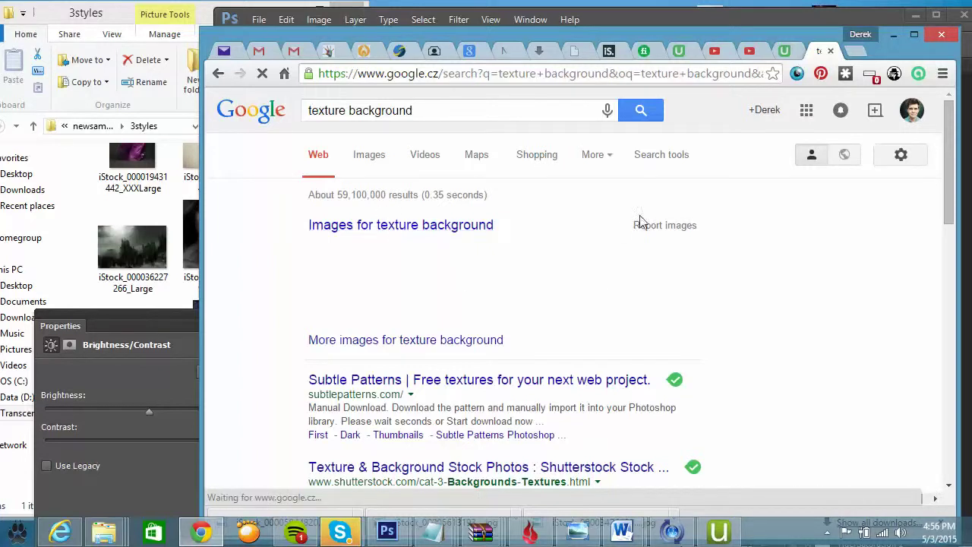
left_click(426, 226)
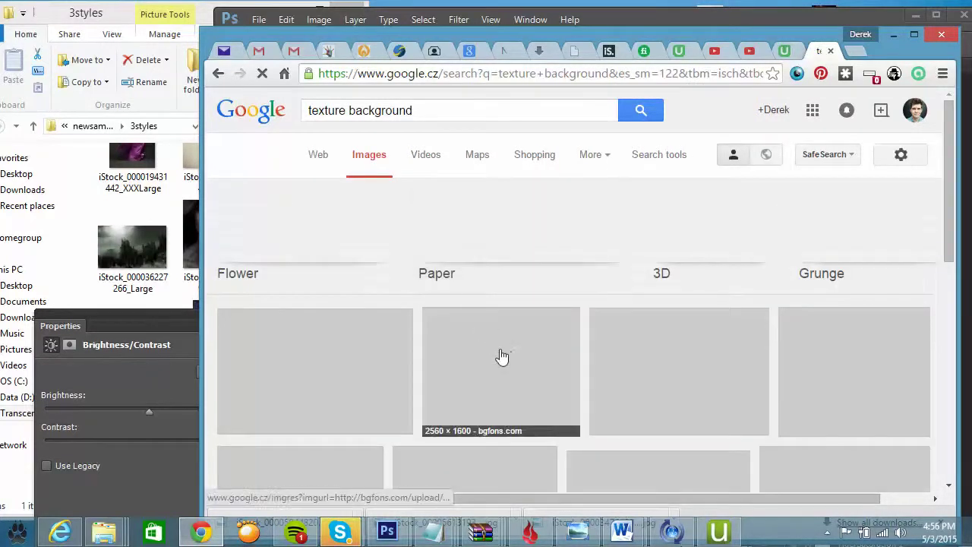
Preview the parchment texture and drag it into the 3styles folder as 'url'
scroll(500, 356, "down", 3)
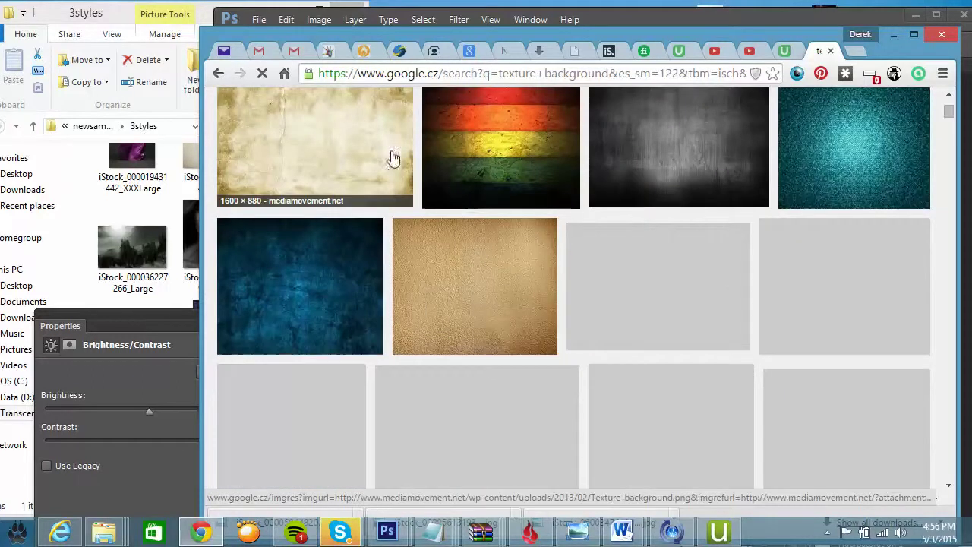
scroll(684, 220, "down", 2)
scroll(456, 220, "up", 3)
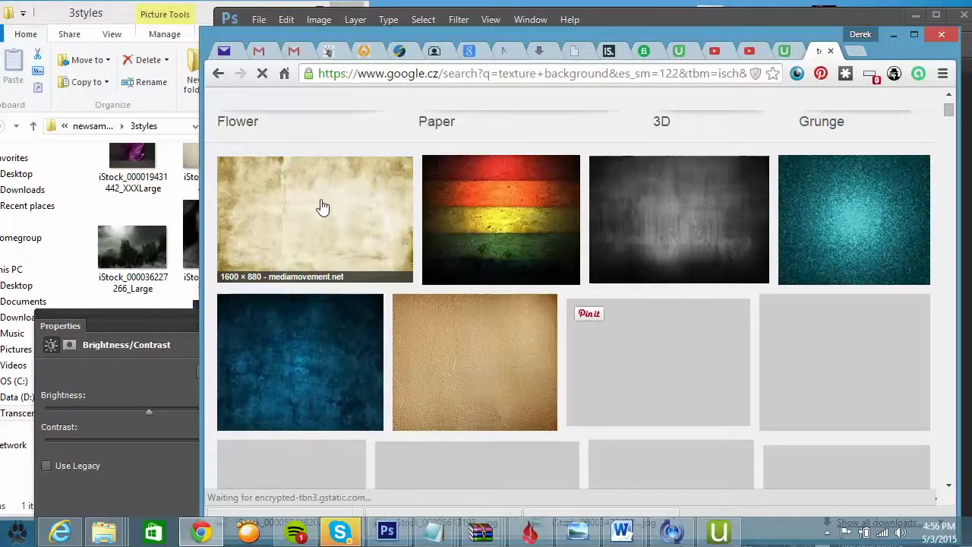
left_click(322, 207)
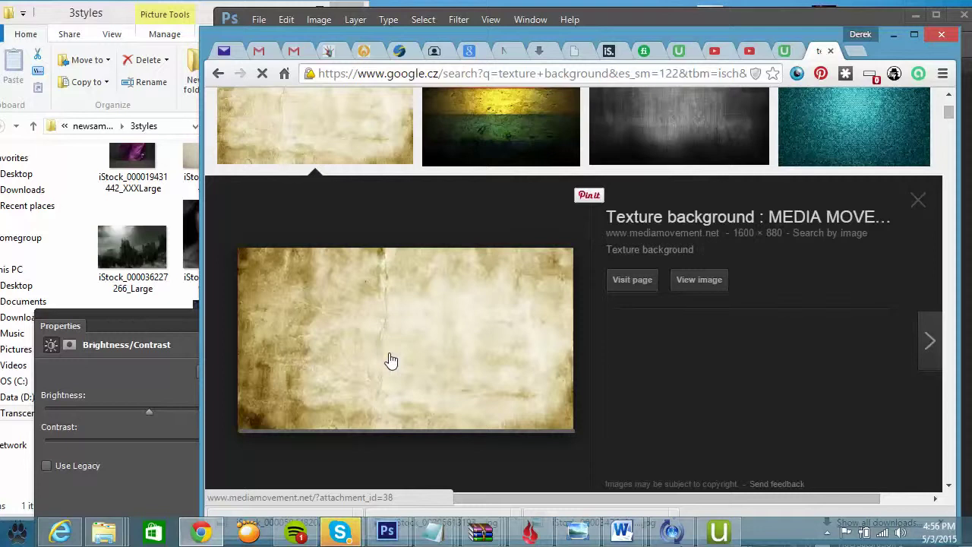
left_click_drag(393, 360, 303, 444)
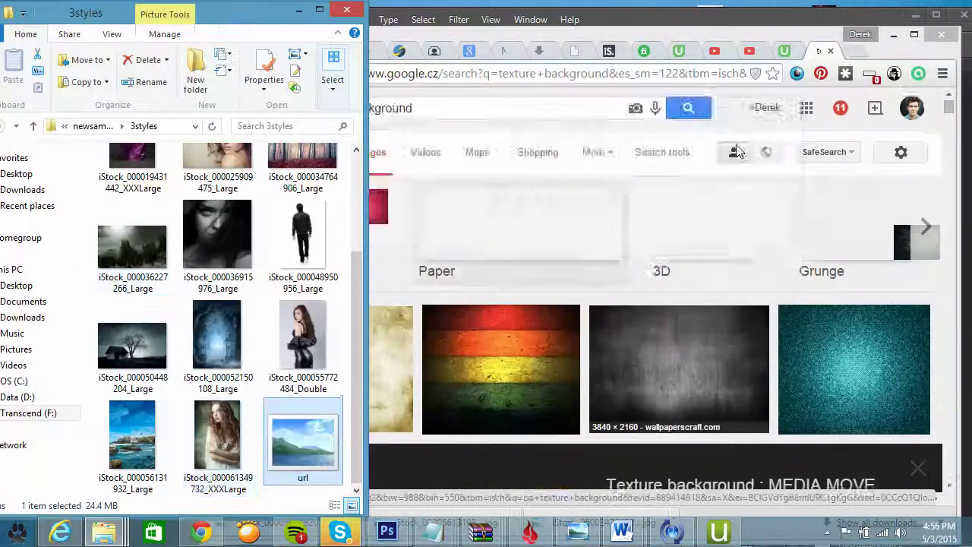
Place the parchment image on the cover, rotate it 90° CW and scale it to fill
left_click(893, 35)
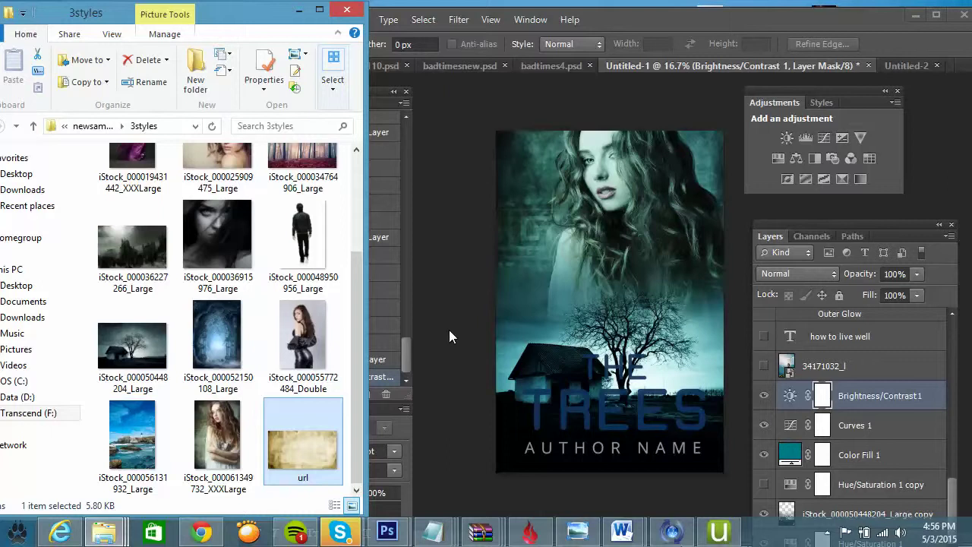
left_click_drag(325, 459, 555, 270)
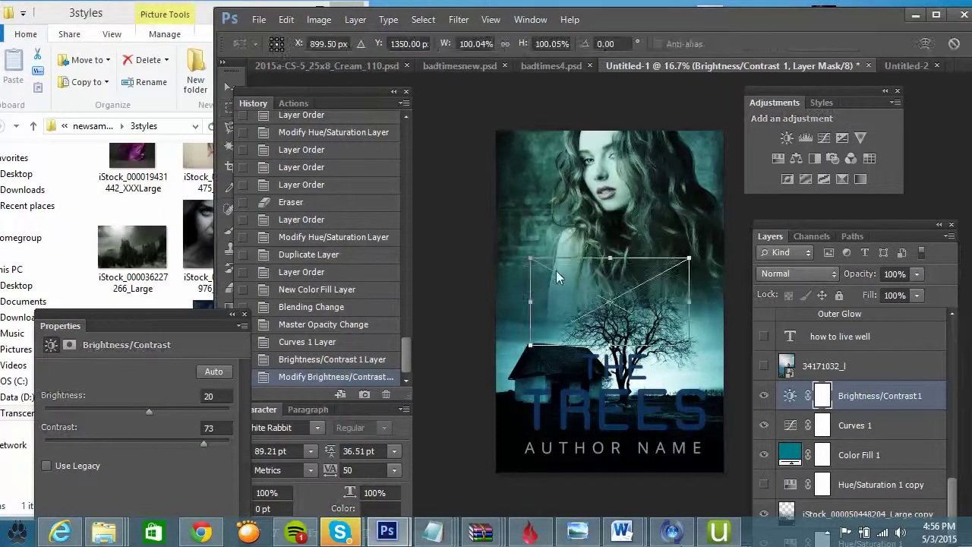
left_click(287, 20)
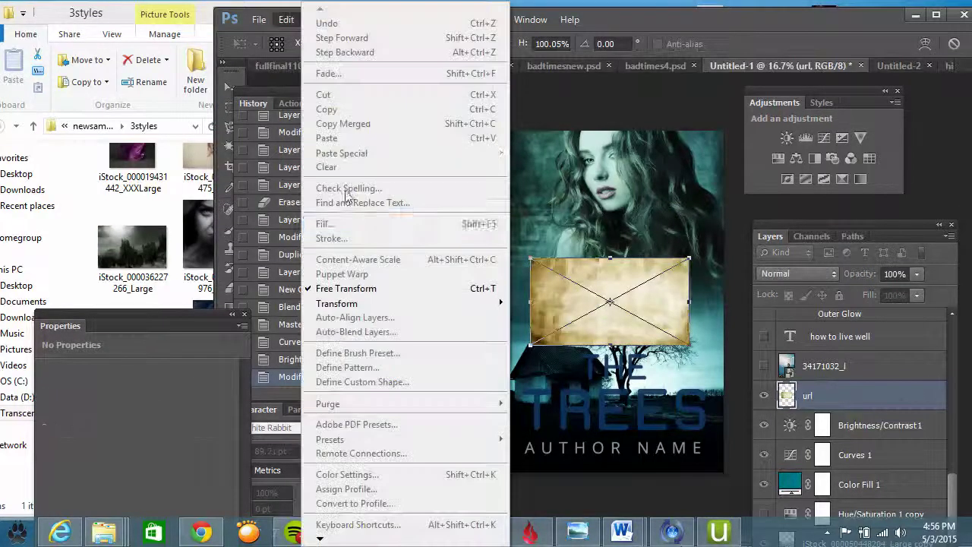
mouse_move(435, 310)
left_click(550, 432)
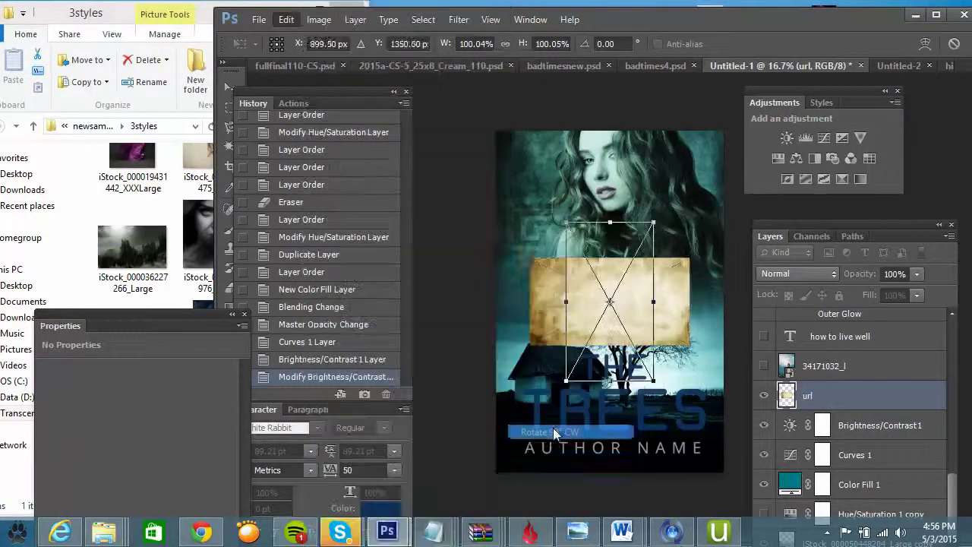
left_click_drag(566, 222, 508, 136)
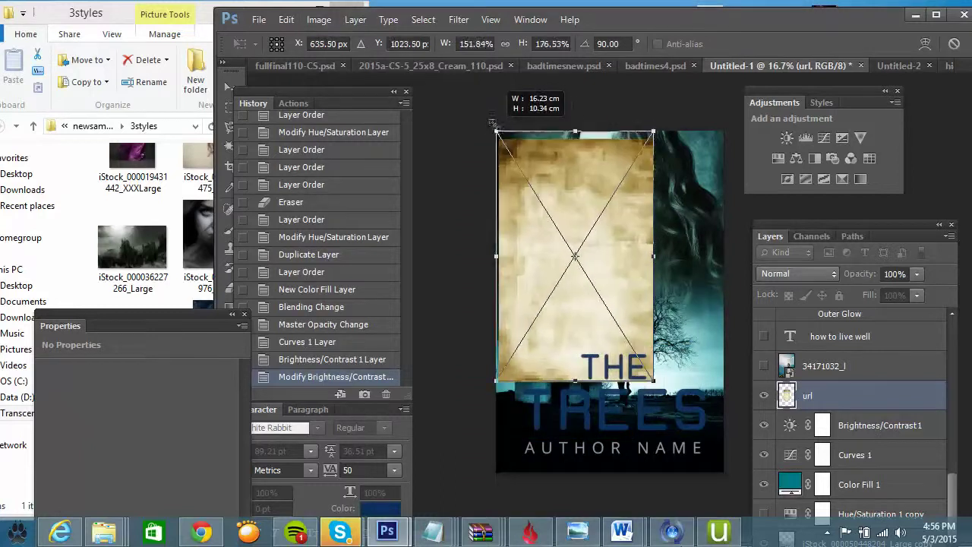
left_click_drag(492, 121, 491, 124)
left_click_drag(653, 380, 740, 487)
key("Return")
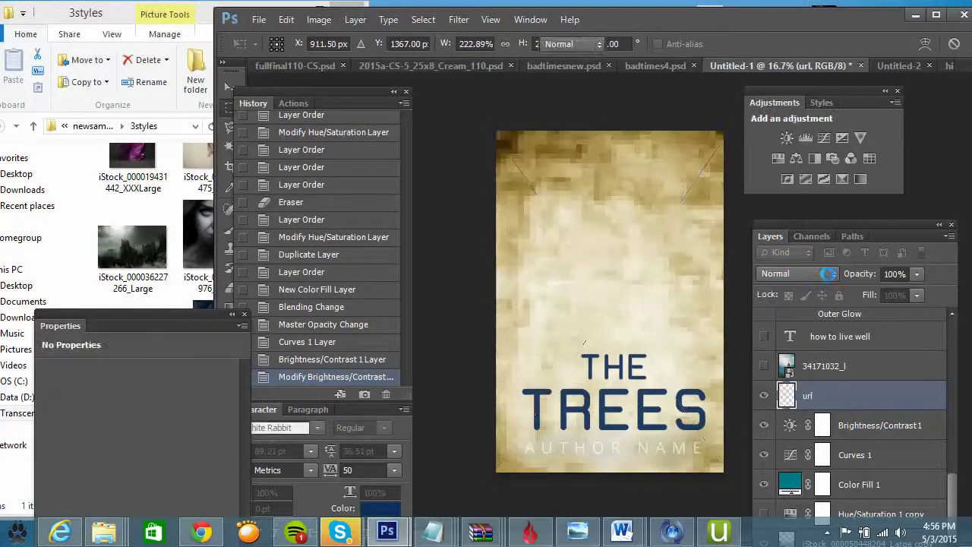
Set the parchment layer to Multiply at 48% opacity and raise it below THE TREES
left_click(828, 274)
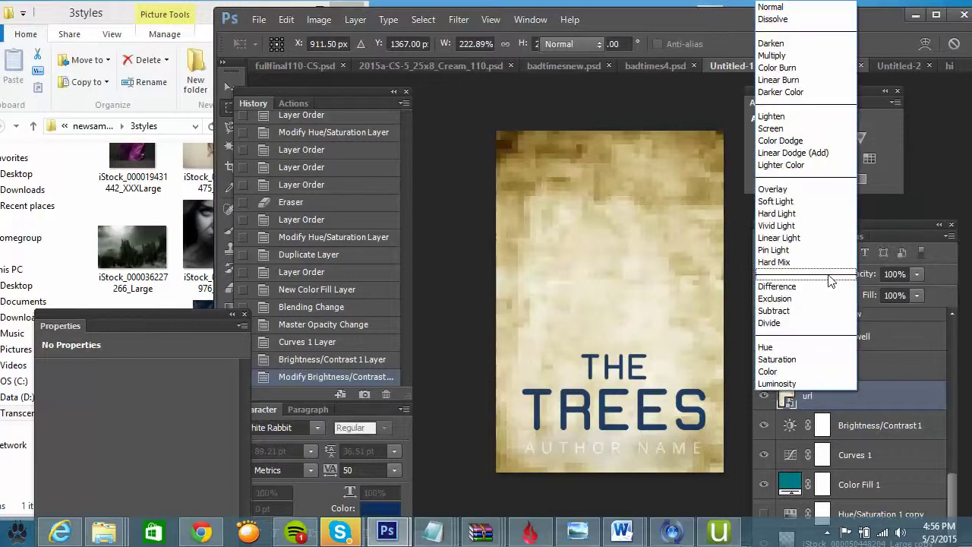
left_click(788, 60)
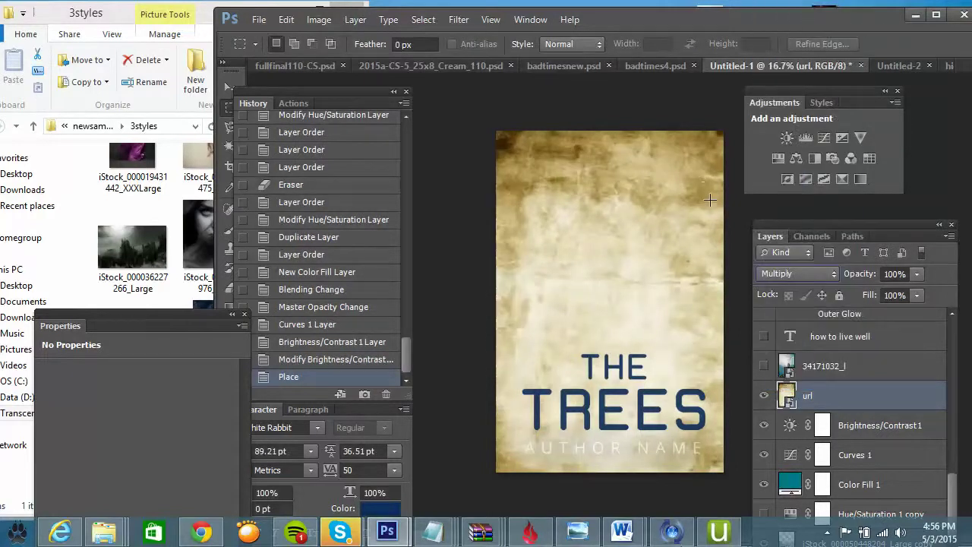
left_click(915, 274)
left_click(877, 291)
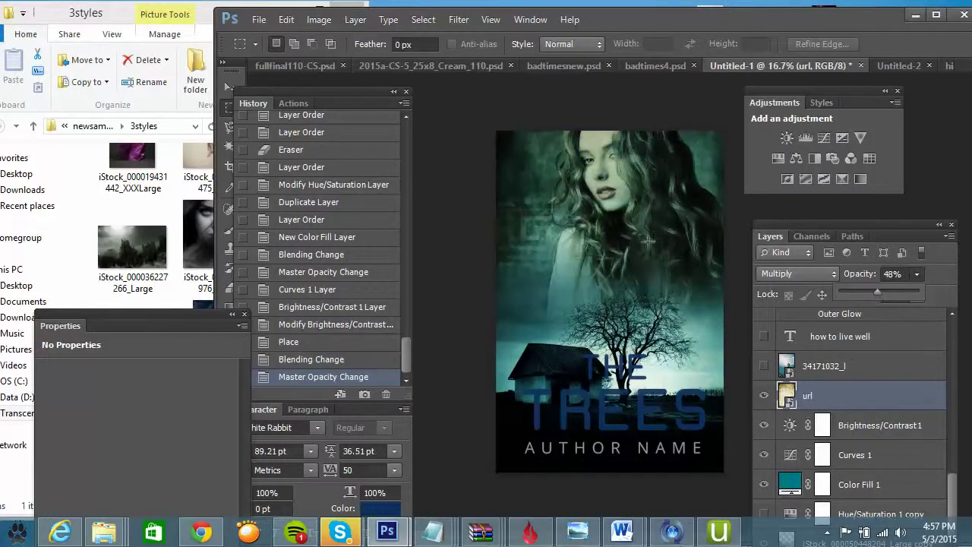
left_click(782, 403)
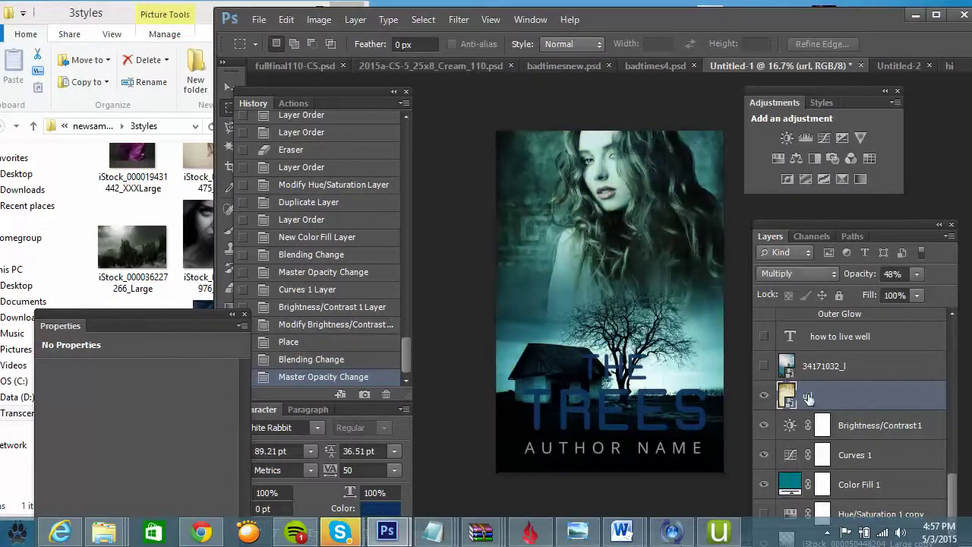
scroll(815, 395, "up", 5)
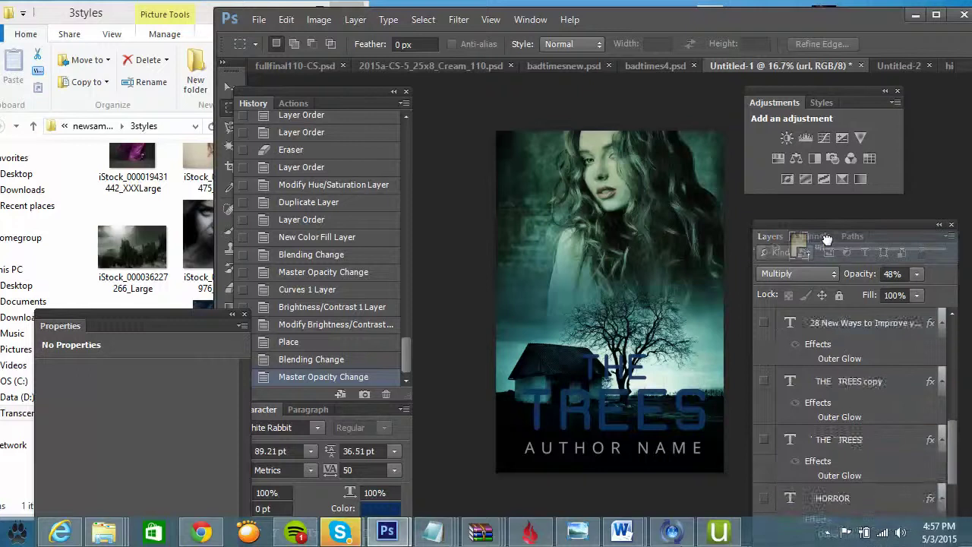
key("ctrl+]")
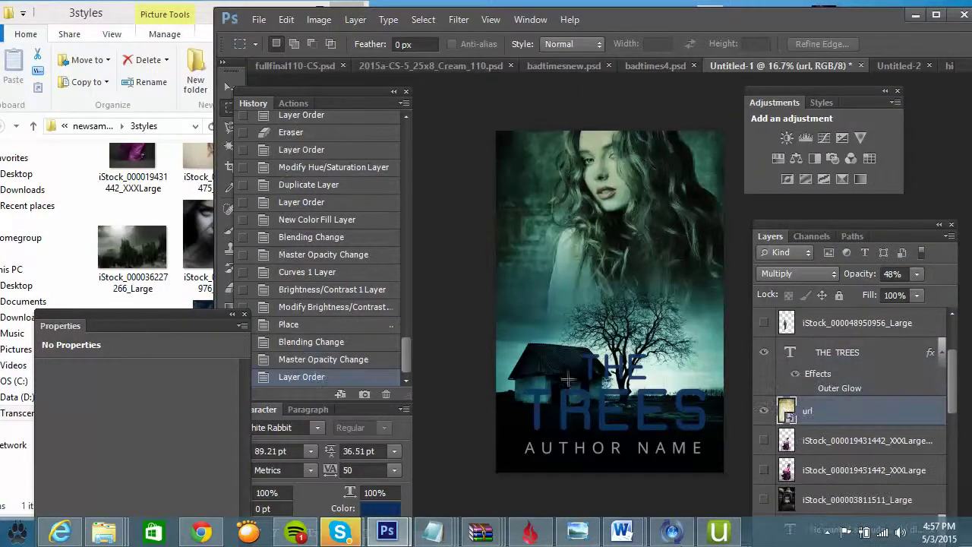
Select all of the THE TREES title text and set its colour to white
left_click_drag(183, 310, 109, 317)
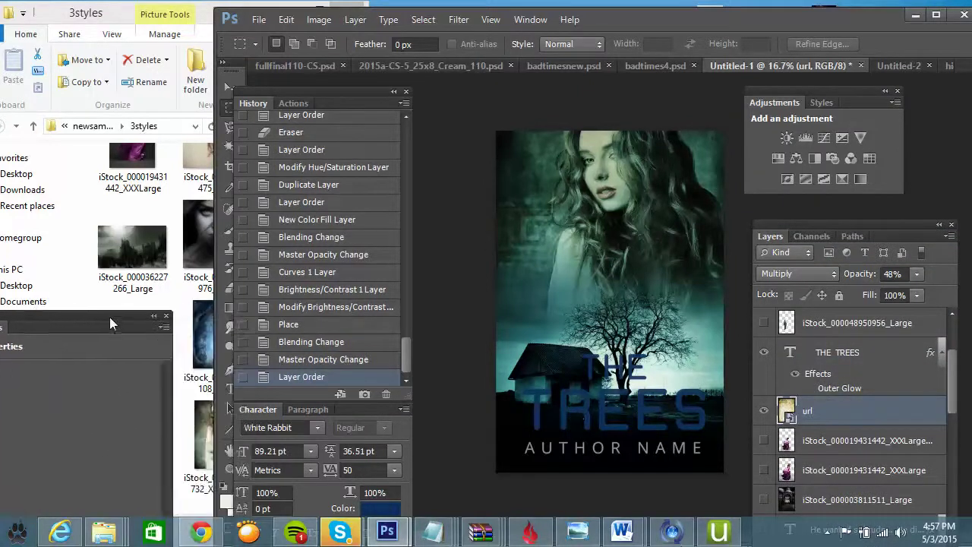
left_click(229, 388)
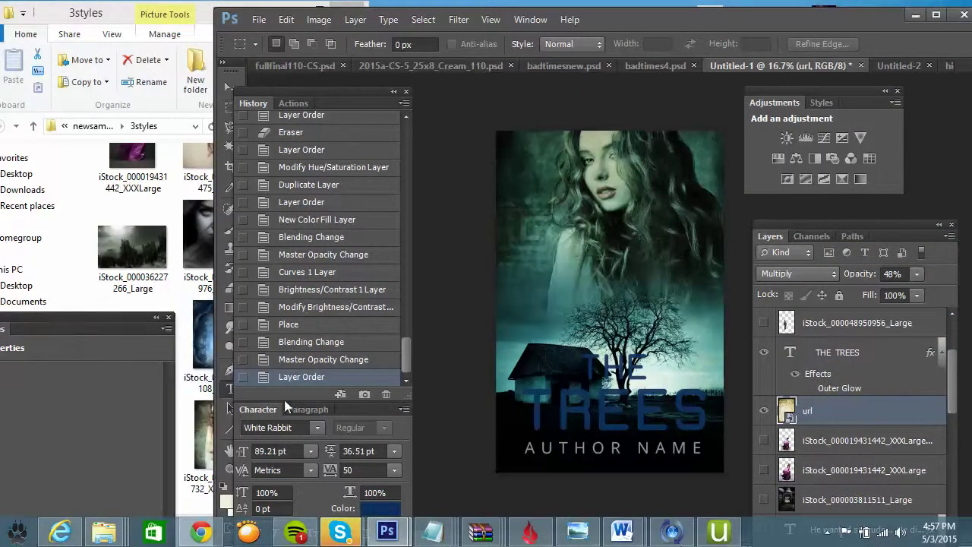
left_click(632, 410)
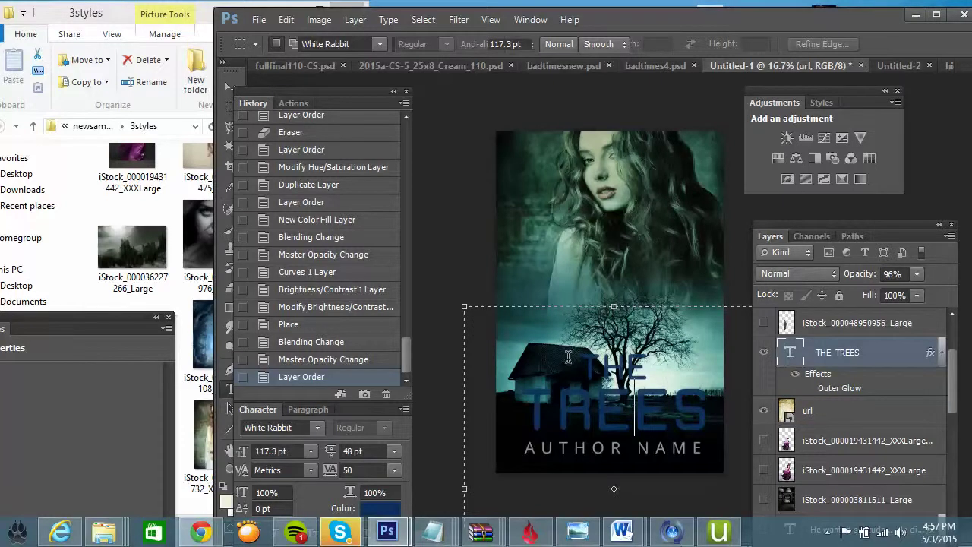
key("ctrl+a")
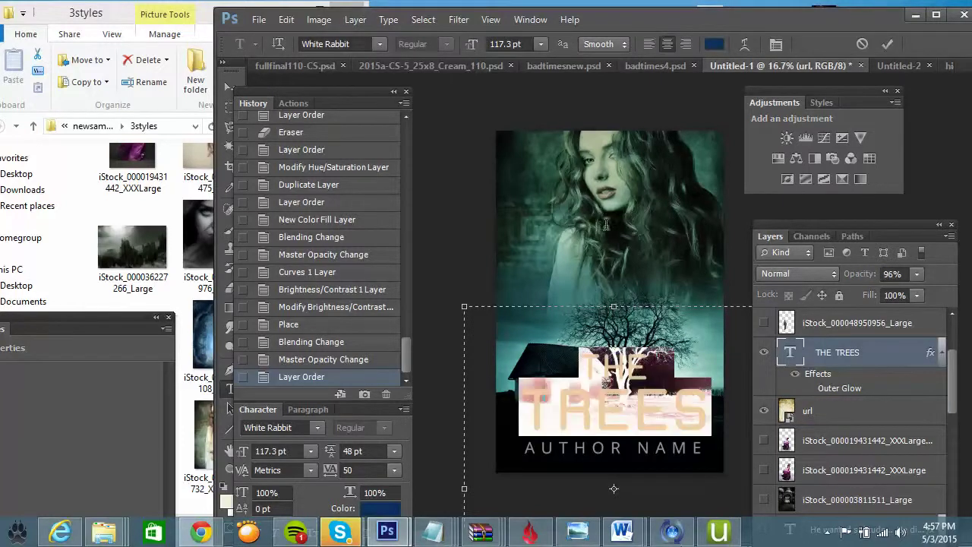
left_click(714, 43)
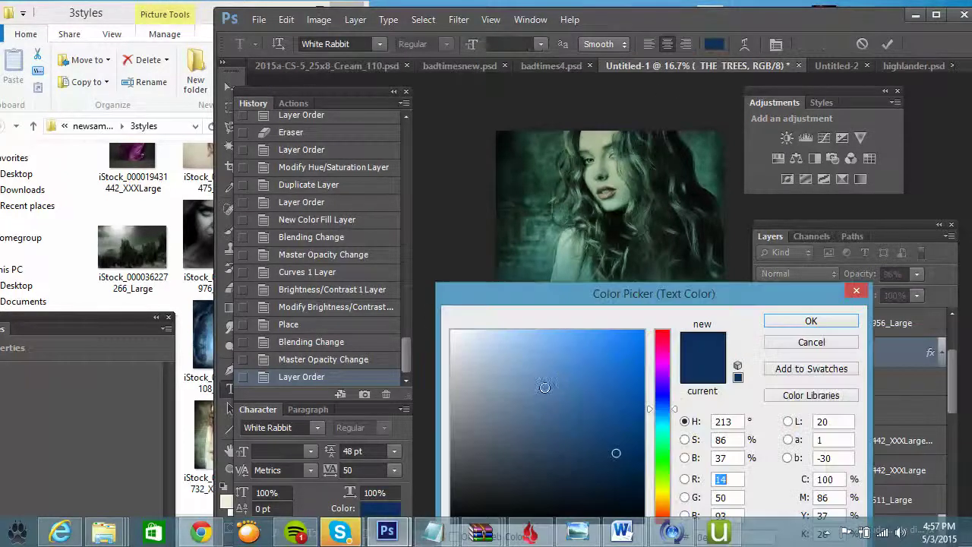
mouse_move(544, 386)
left_mouse_down()
mouse_move(445, 318)
mouse_move(453, 332)
left_mouse_up()
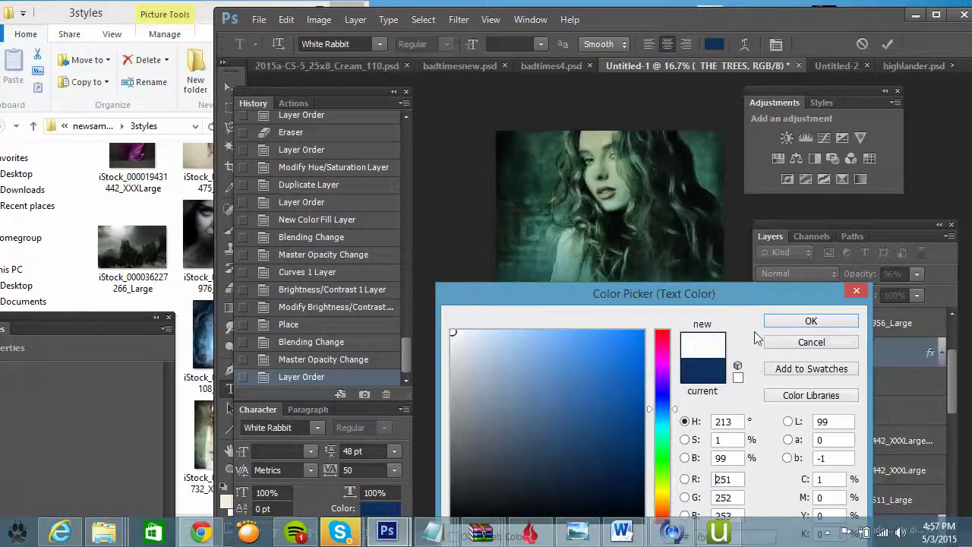
left_click(777, 322)
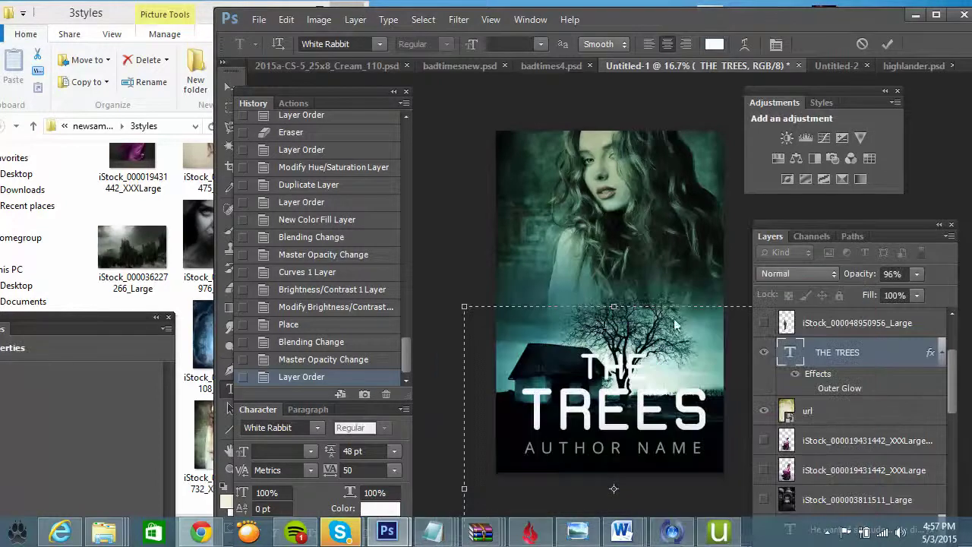
Change the title font to Wishes Script Caps and move it higher above the house
left_click(379, 44)
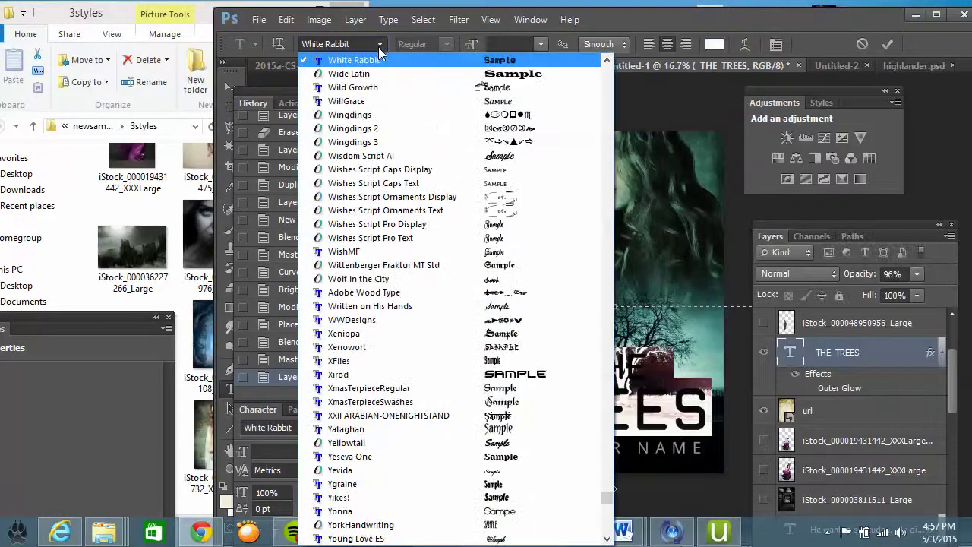
left_click(446, 184)
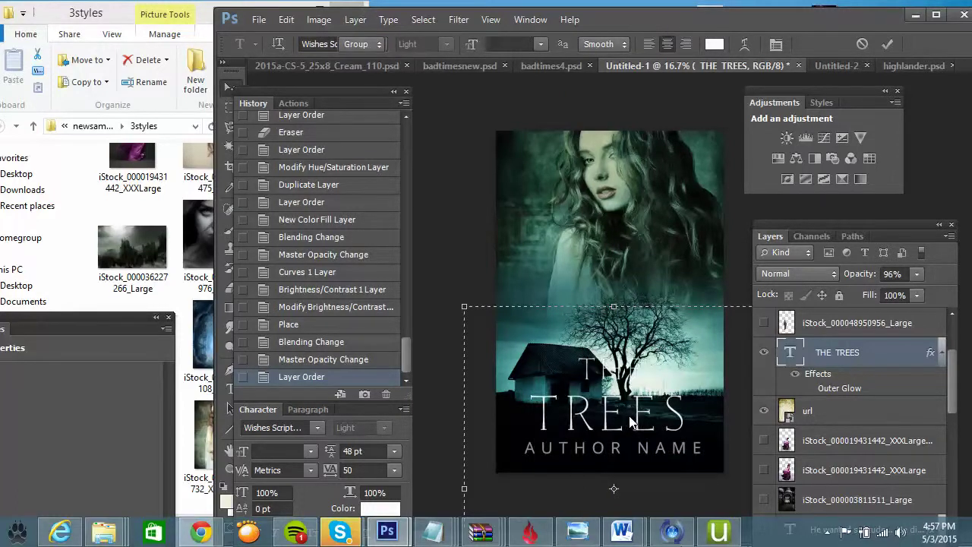
left_click_drag(629, 422, 603, 291)
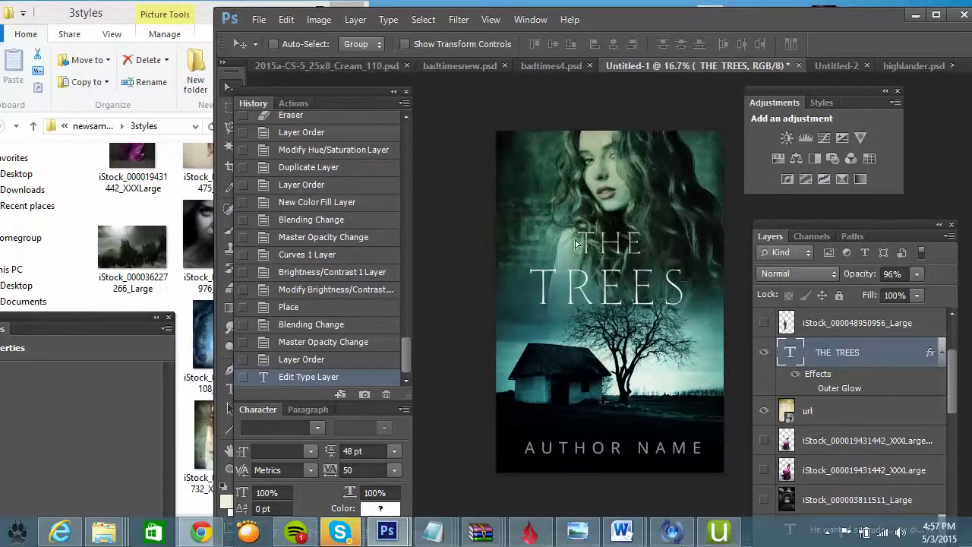
Scale THE TREES title to about 122% (58.62 pt) and centre it above the tree
left_click(285, 20)
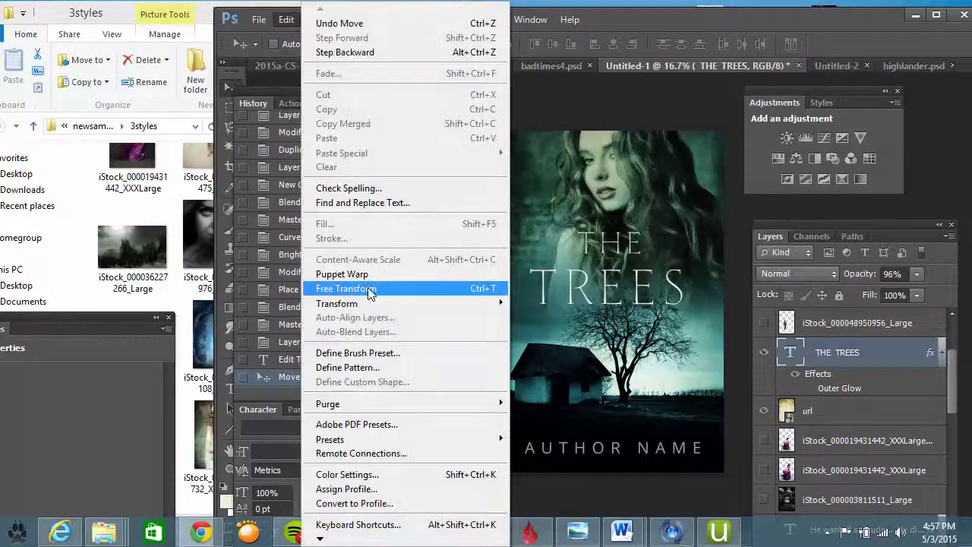
left_click(327, 284)
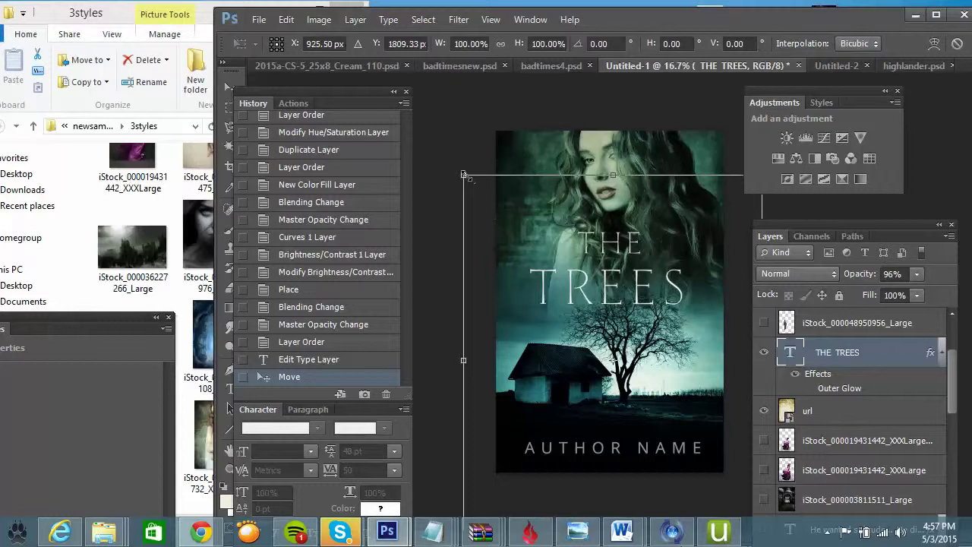
left_click_drag(465, 175, 407, 119)
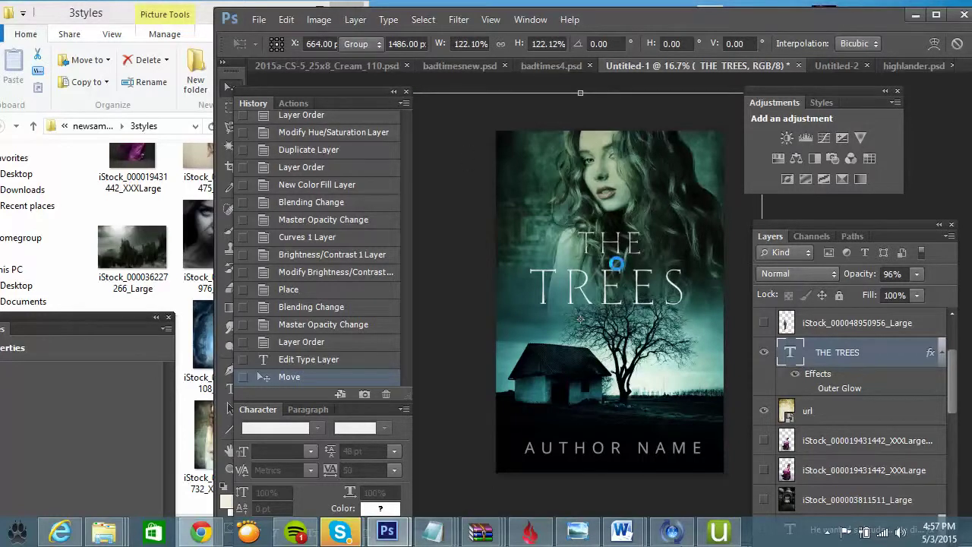
key("Return")
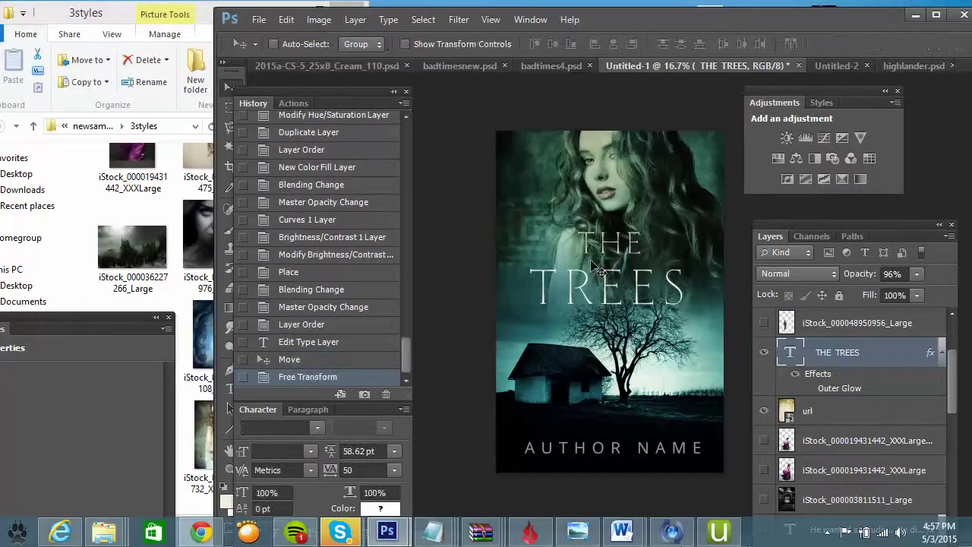
left_click_drag(597, 271, 595, 298)
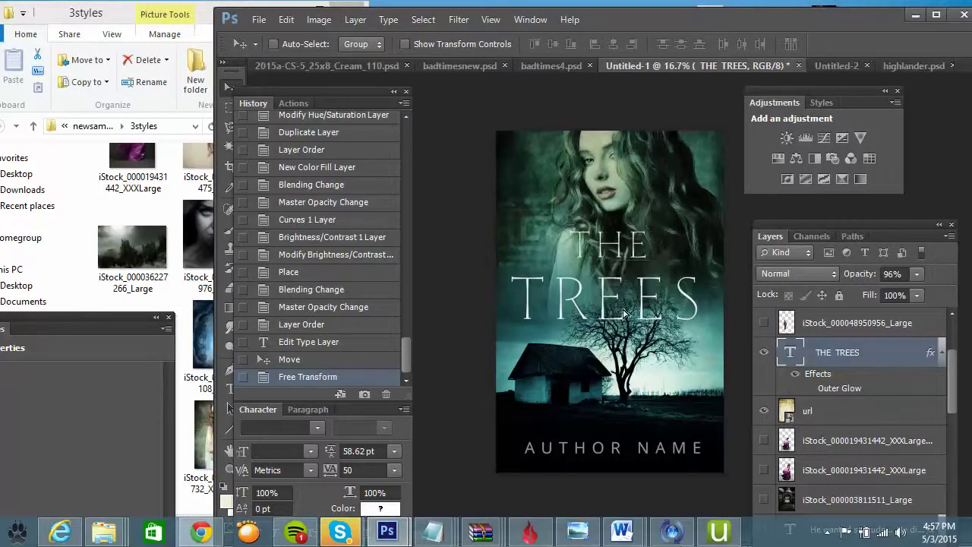
left_click_drag(688, 244, 691, 243)
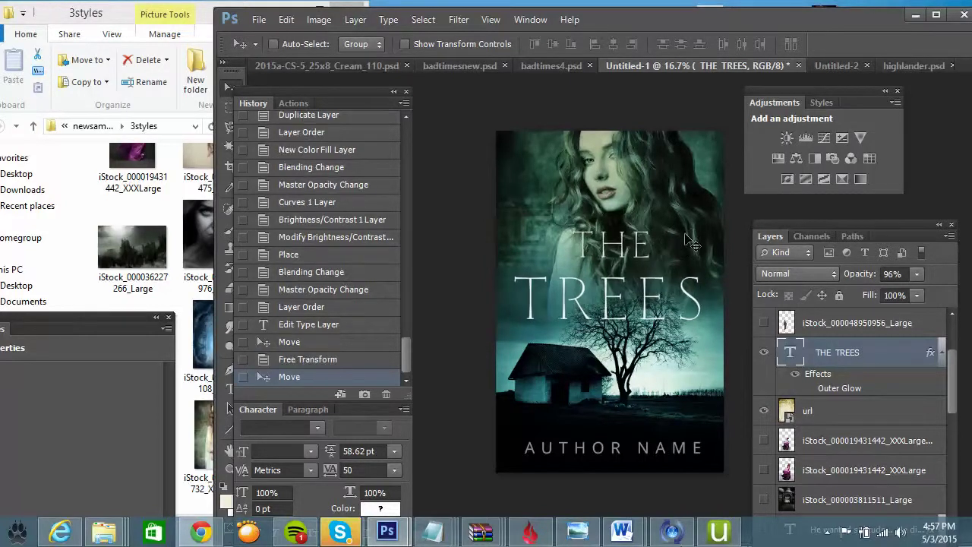